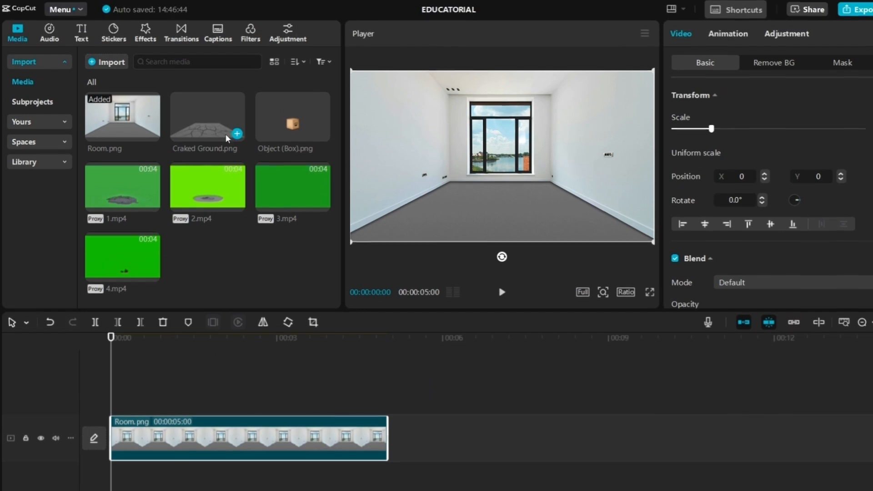
# Stack Craked Ground.png and then 1.mp4 on new tracks above Room.png at the timeline start
pyautogui.moveTo(207, 80); pyautogui.dragTo(114, 359)
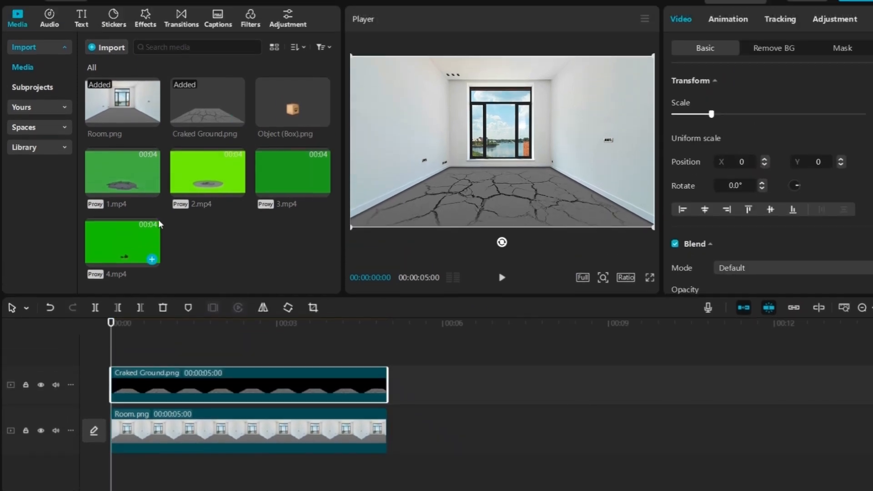
pyautogui.moveTo(138, 153); pyautogui.dragTo(112, 330)
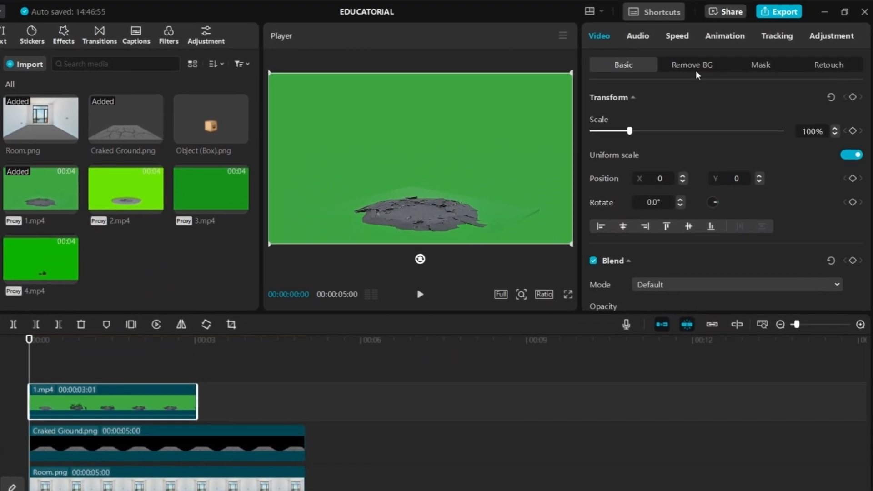
# Remove 1.mp4's green background with Chroma key, picking the green colour from the preview
pyautogui.click(779, 23)
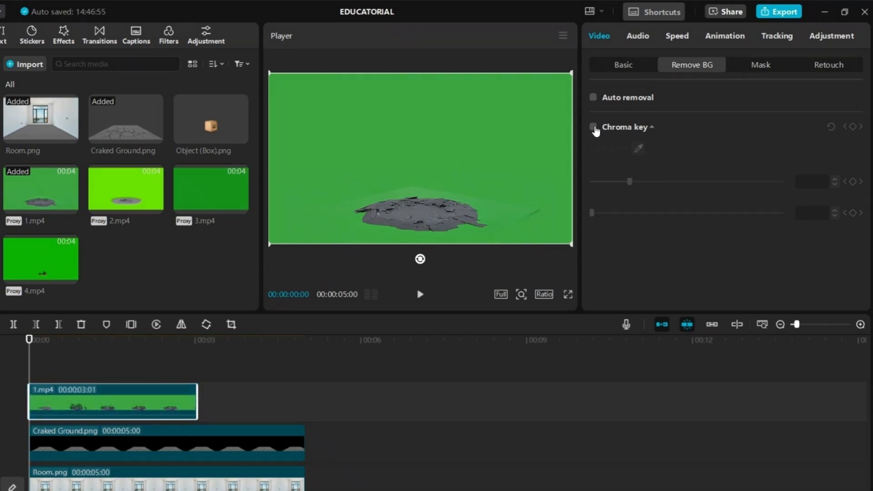
pyautogui.click(638, 149)
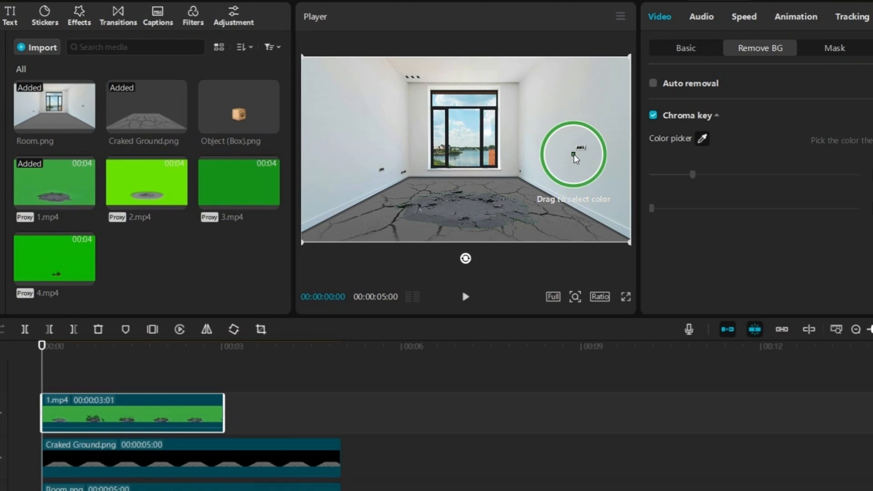
pyautogui.click(574, 155)
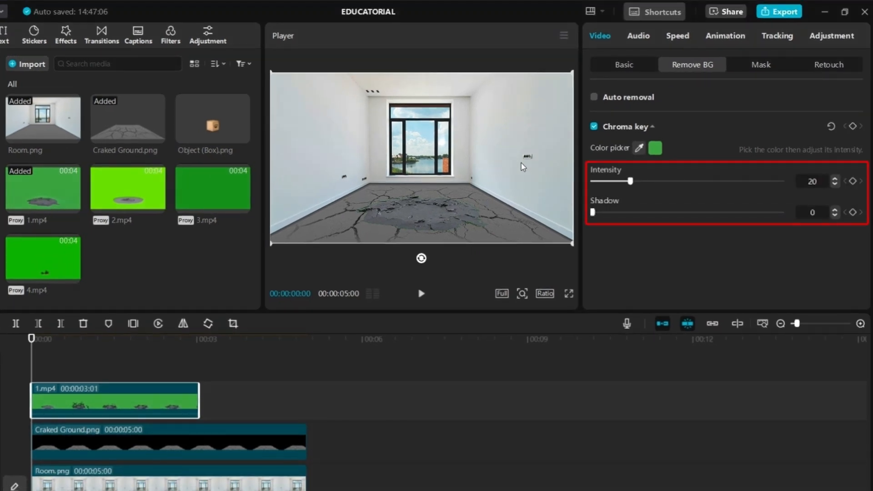
pyautogui.click(828, 42)
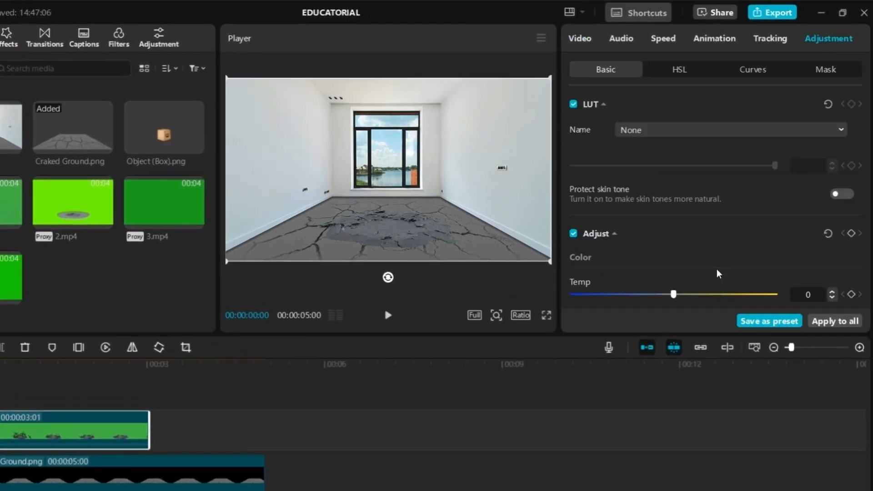
pyautogui.scroll(-2, 717, 273)
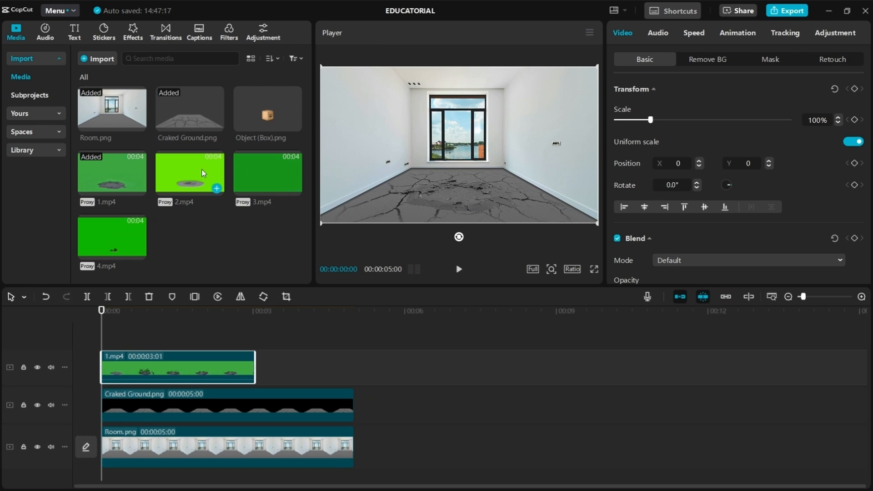
# Add 2.mp4 on a new top track and key out its green background with Chroma key
pyautogui.moveTo(204, 173); pyautogui.dragTo(105, 340)
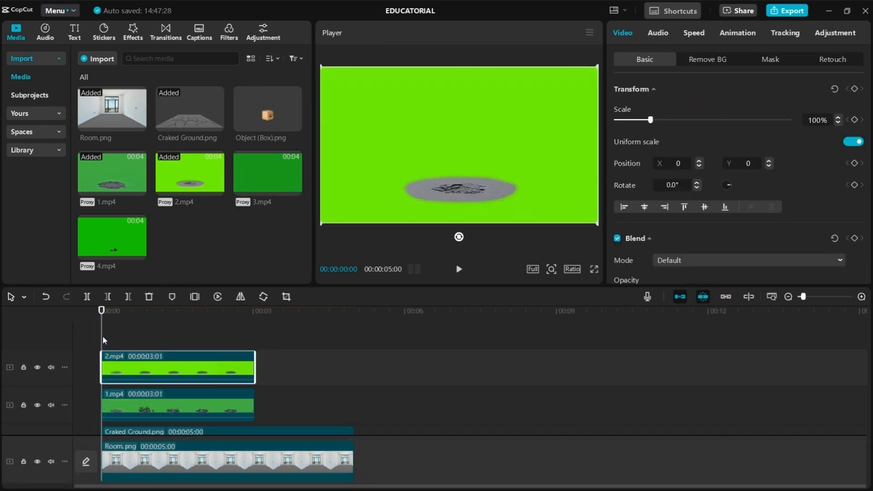
pyautogui.click(702, 62)
pyautogui.click(617, 116)
pyautogui.click(561, 151)
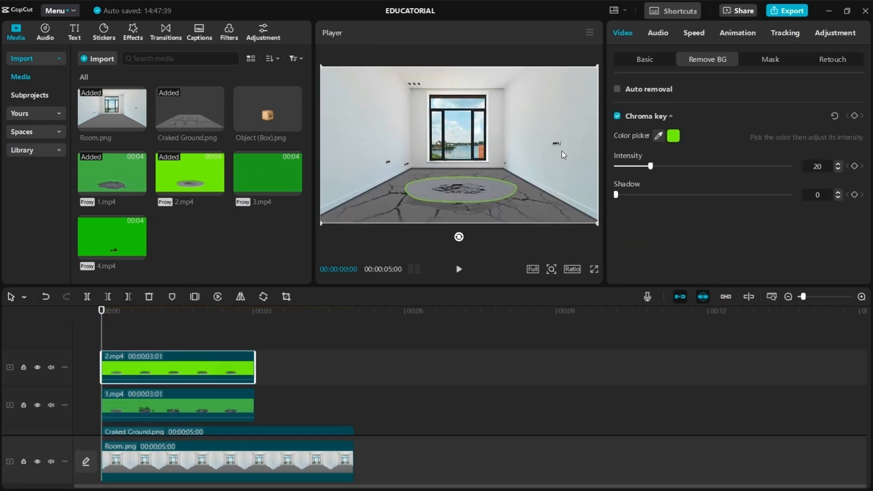
# Set 2.mp4's blend mode to Darken
pyautogui.click(833, 34)
pyautogui.scroll(-2, 745, 228)
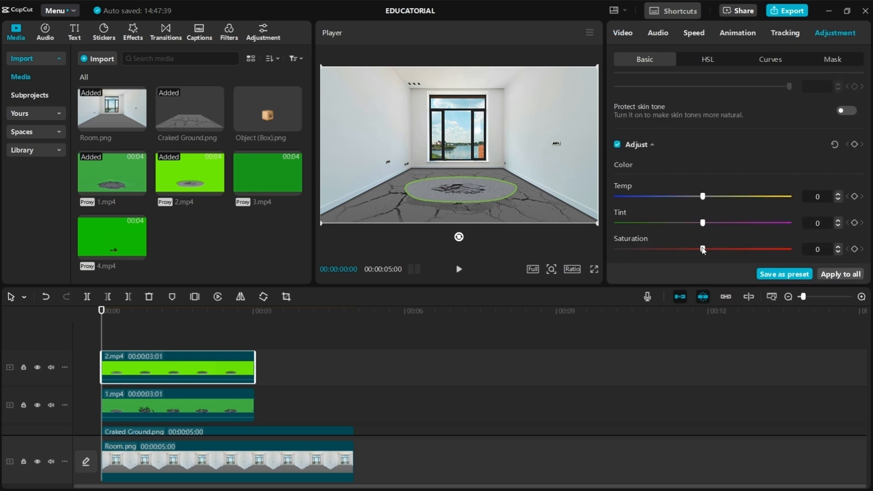
pyautogui.click(630, 34)
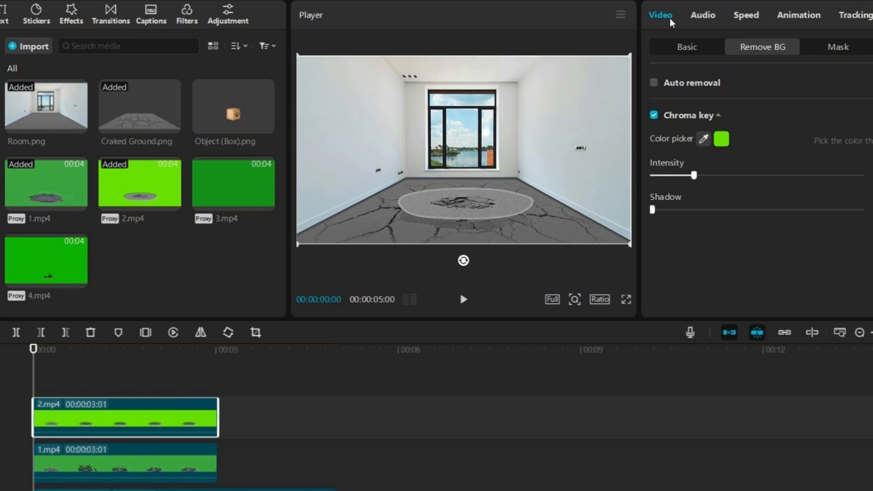
pyautogui.click(683, 48)
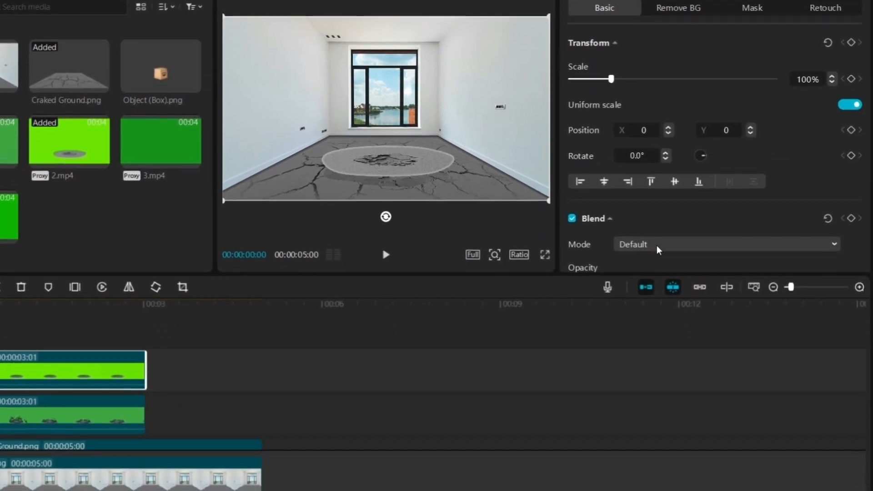
pyautogui.click(662, 295)
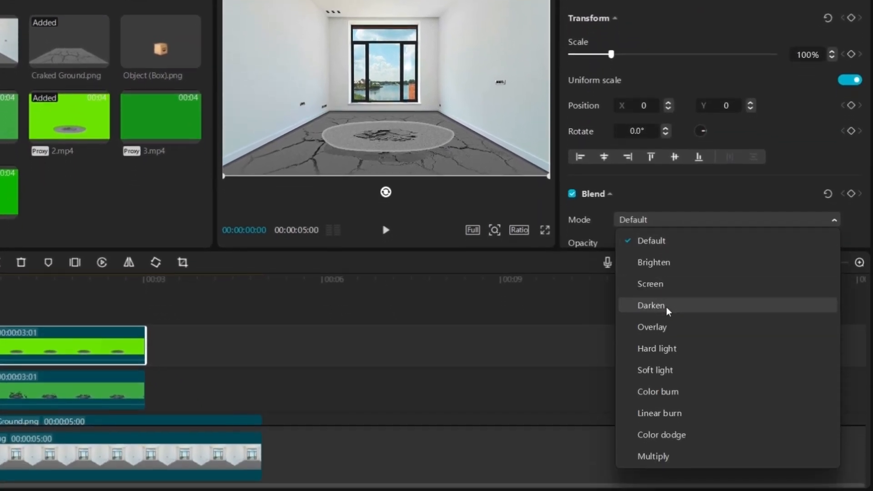
pyautogui.click(650, 323)
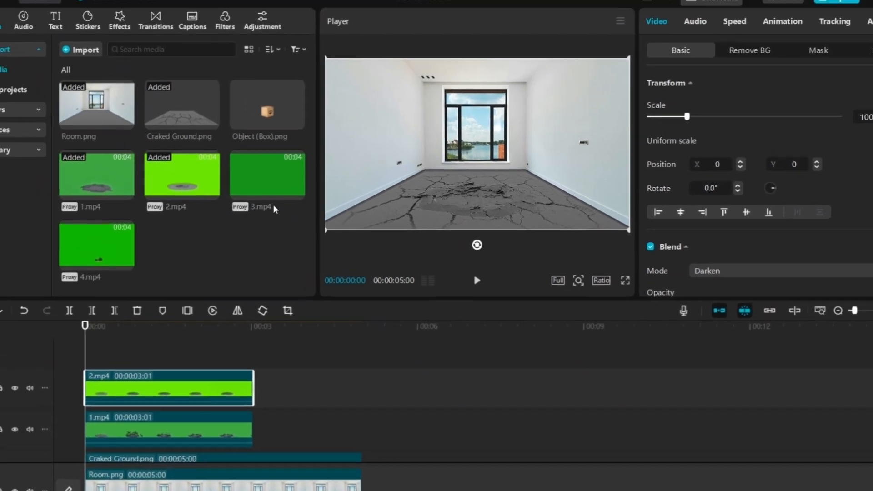
# Add 3.mp4 on a new top track and lower its saturation to -50
pyautogui.moveTo(274, 210); pyautogui.dragTo(87, 363)
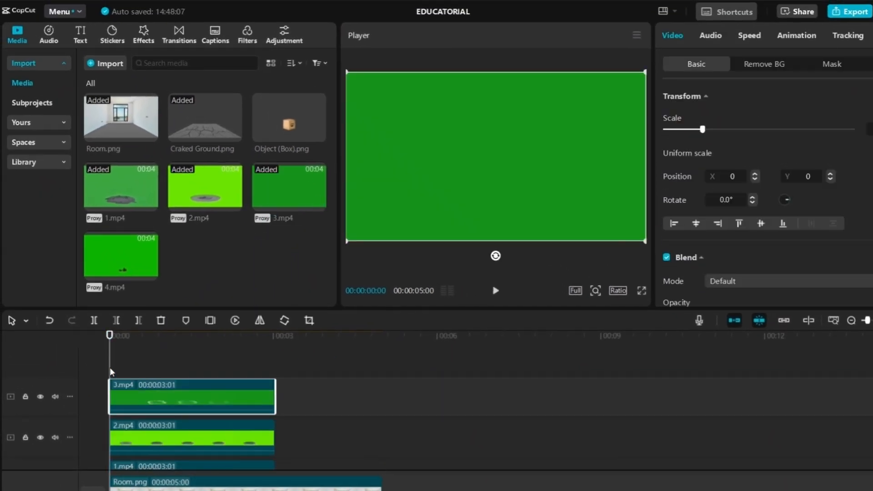
pyautogui.click(870, 35)
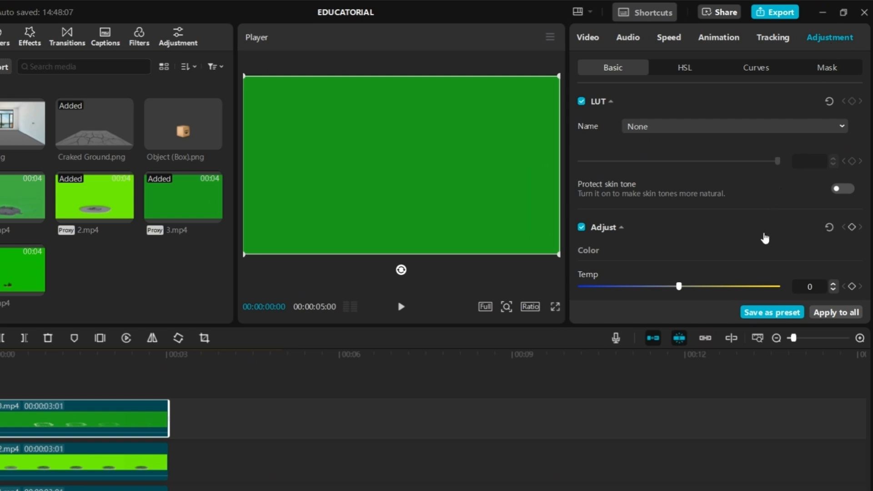
pyautogui.scroll(-3, 751, 272)
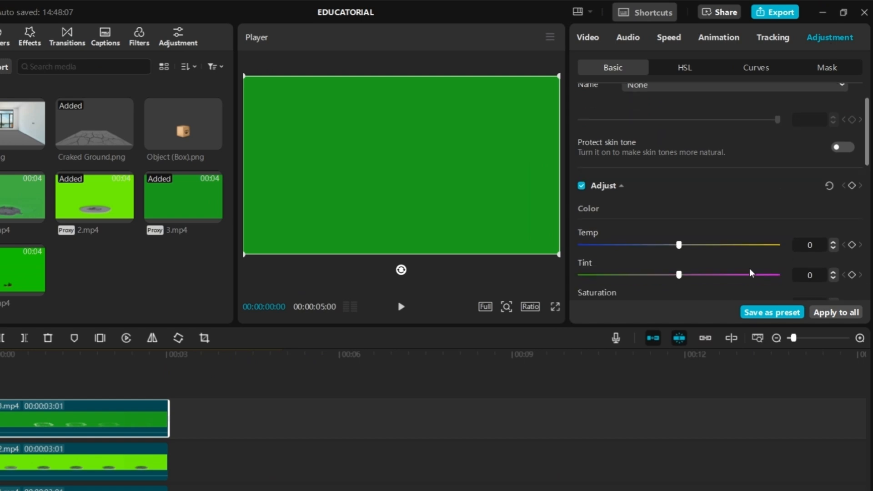
pyautogui.moveTo(680, 284); pyautogui.dragTo(578, 311)
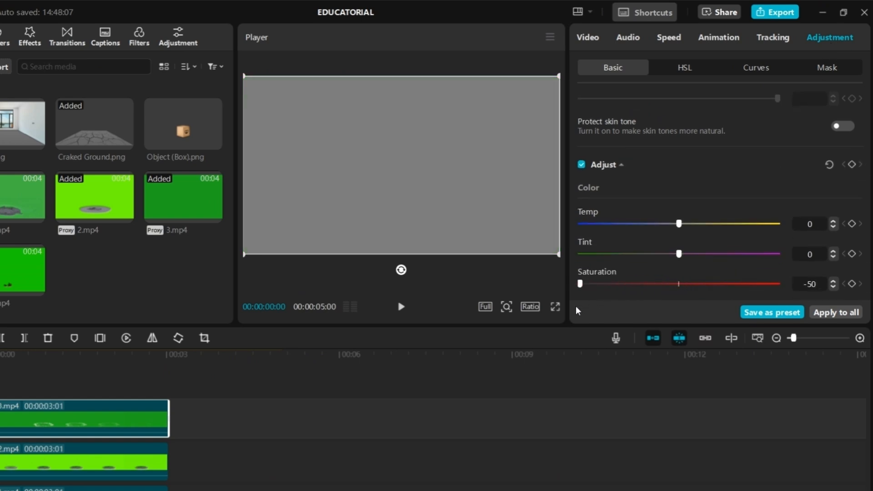
# Set 3.mp4's blend mode to Overlay
pyautogui.click(591, 39)
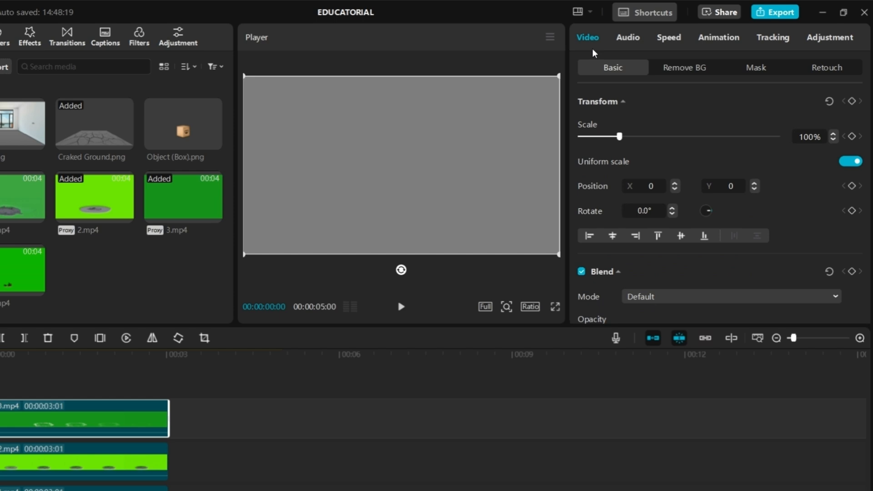
pyautogui.click(665, 302)
pyautogui.click(624, 404)
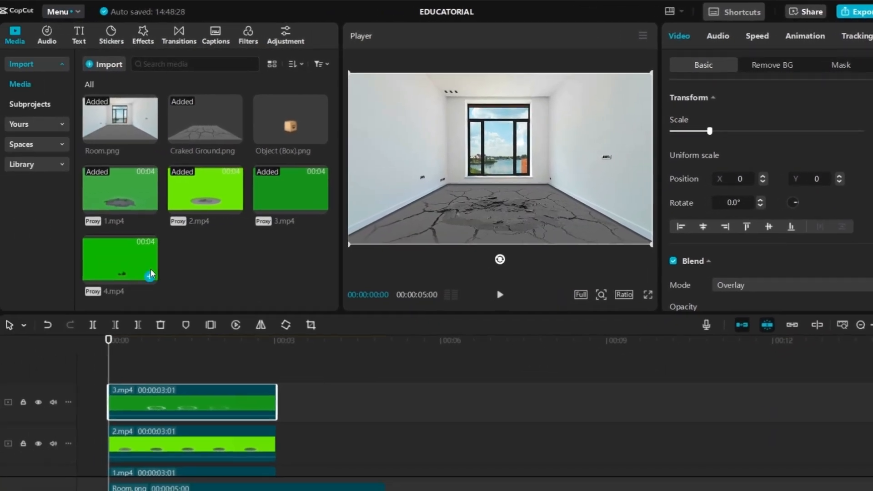
# Add 4.mp4 on a new top track and key out its green background with Chroma key
pyautogui.moveTo(132, 261); pyautogui.dragTo(113, 367)
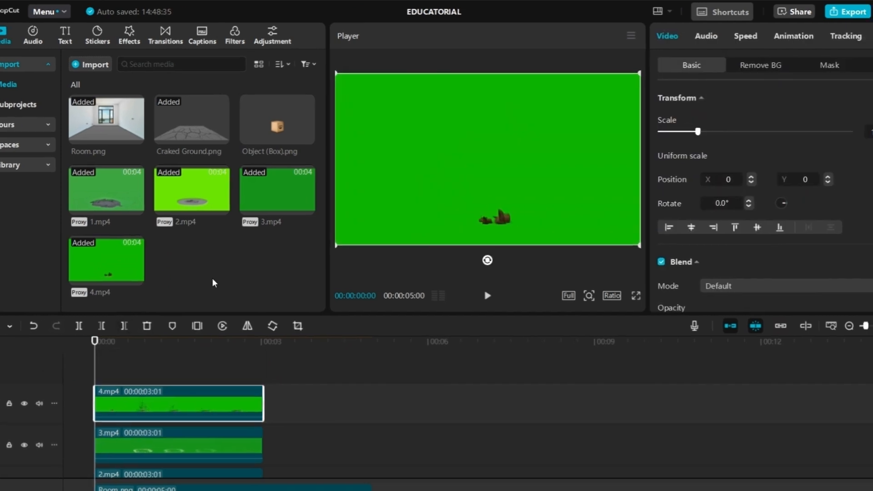
pyautogui.click(774, 65)
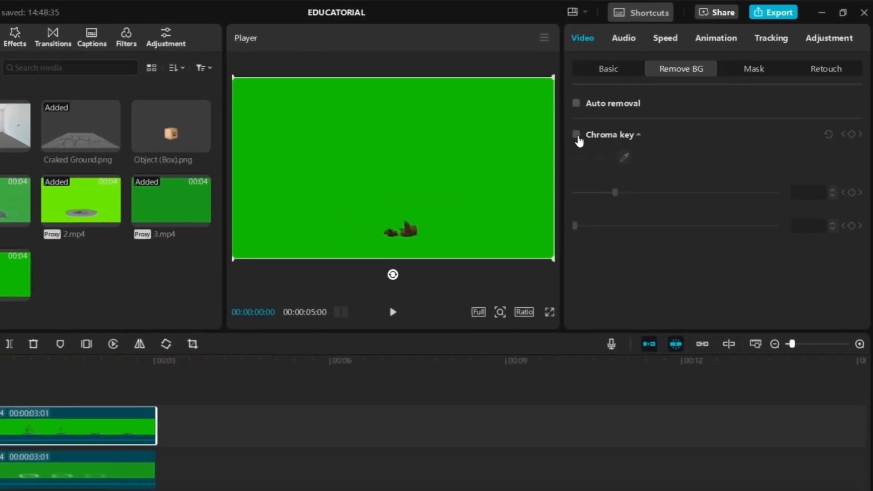
pyautogui.click(576, 135)
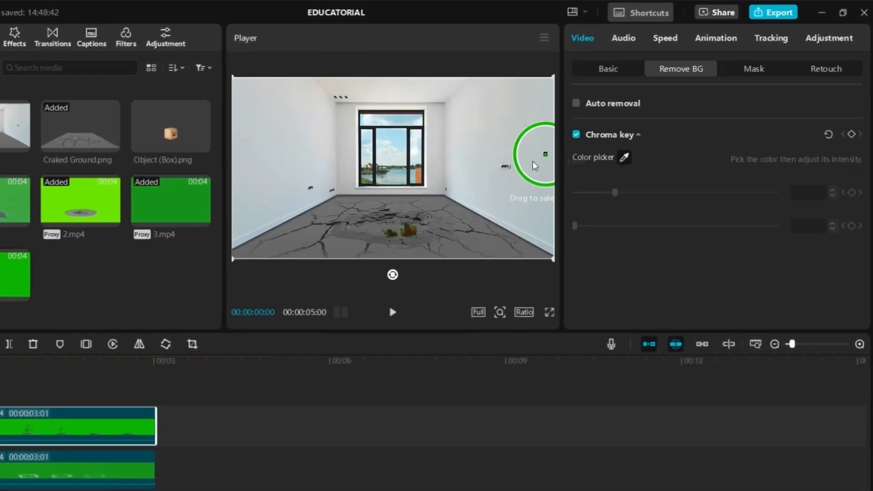
# Lower 4.mp4's saturation to -50
pyautogui.click(820, 42)
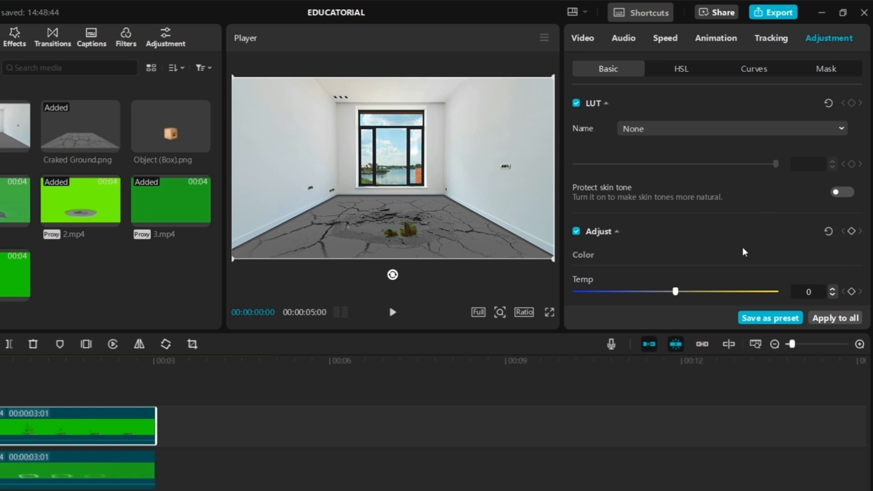
pyautogui.scroll(-2, 744, 252)
pyautogui.moveTo(616, 307); pyautogui.dragTo(572, 322)
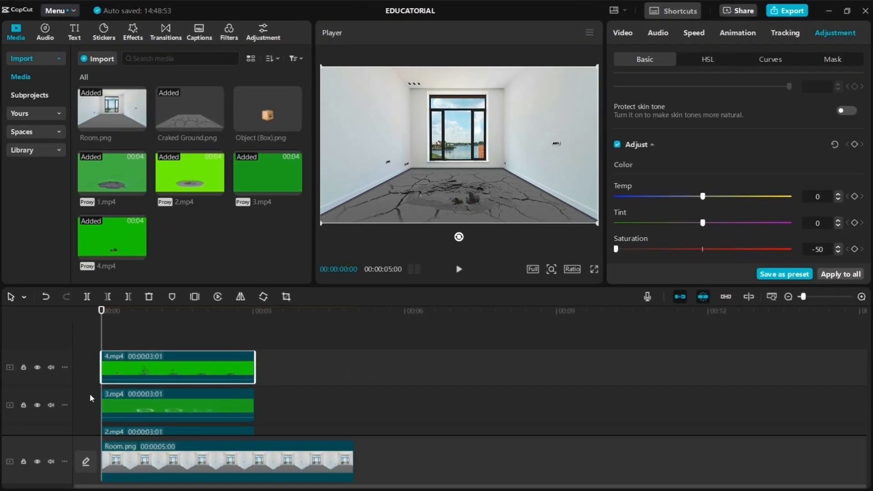
# Play back the layered composite to review the effect
pyautogui.click(90, 395)
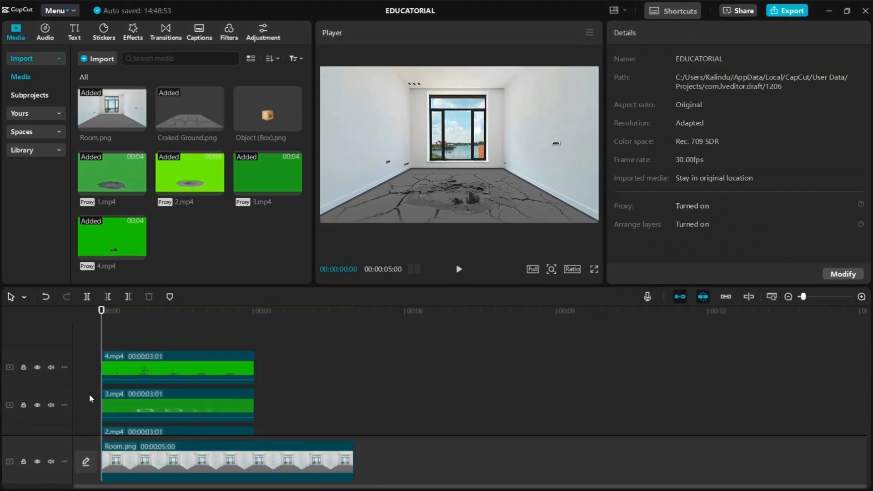
pyautogui.press('space')
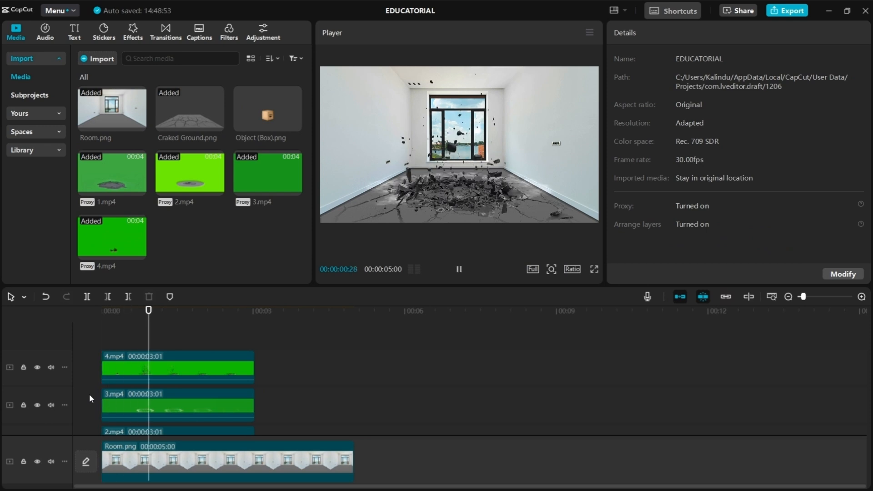
pyautogui.press('space')
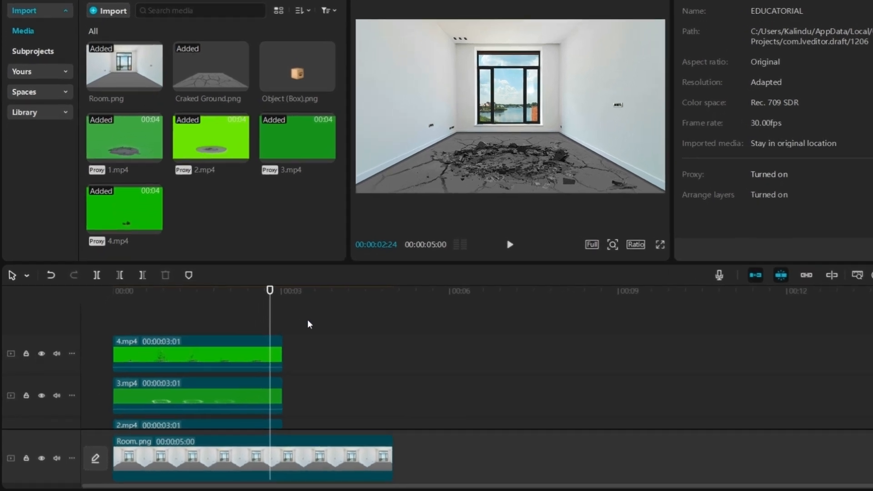
# Select the four green-screen clips and shift them later so they start at about 2 seconds
pyautogui.moveTo(283, 335); pyautogui.dragTo(242, 349)
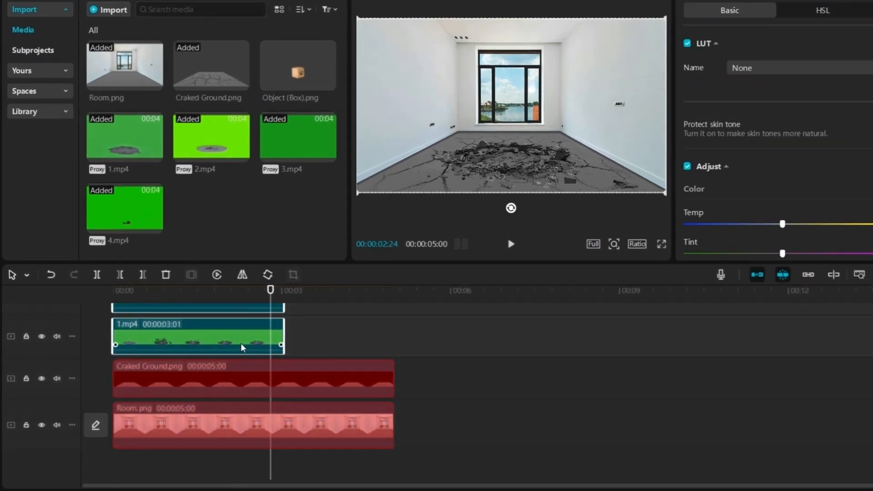
pyautogui.scroll(3, 241, 346)
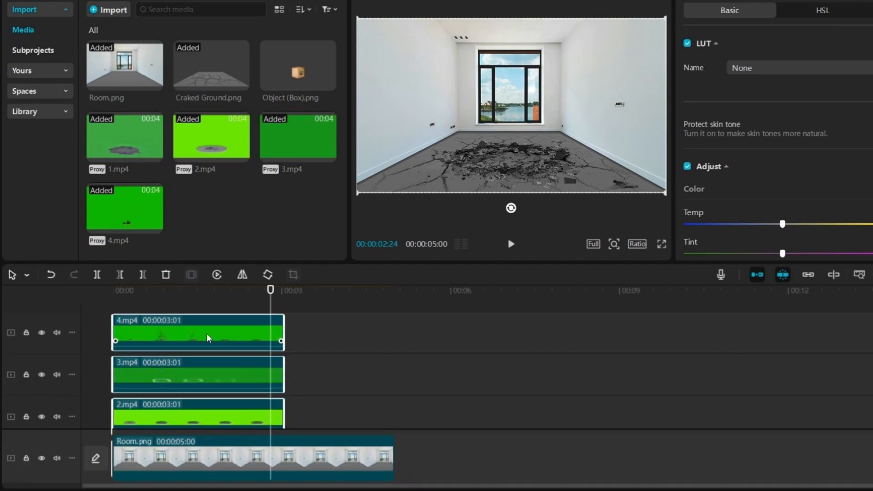
pyautogui.moveTo(207, 338); pyautogui.dragTo(317, 341)
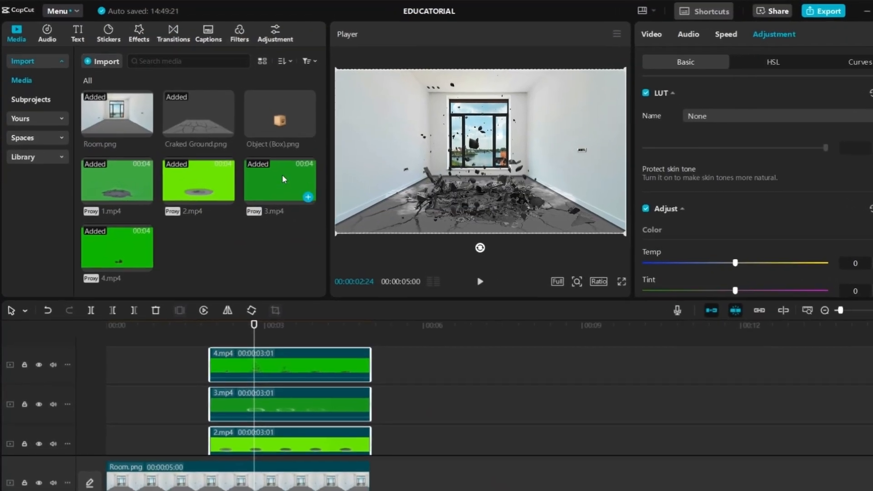
# Place Object (Box).png on a new top track and add a position keyframe at 00:00:01:29
pyautogui.moveTo(279, 114); pyautogui.dragTo(109, 351)
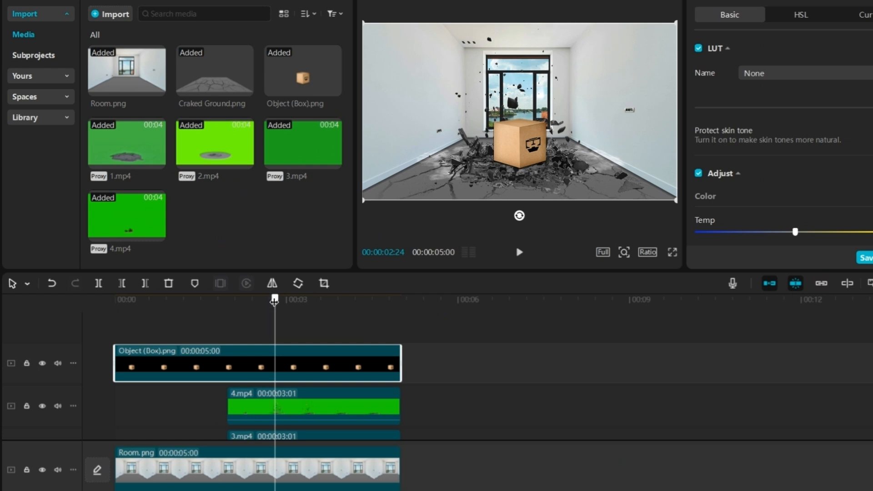
pyautogui.moveTo(275, 299); pyautogui.dragTo(228, 317)
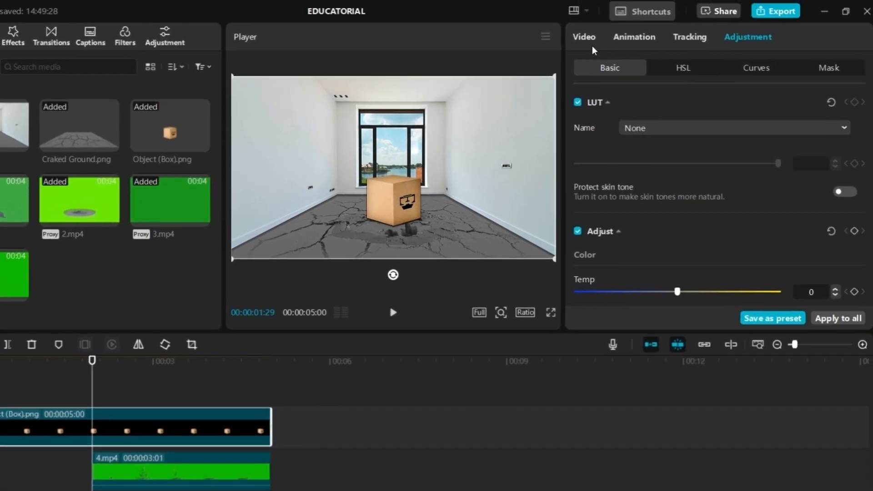
pyautogui.click(591, 45)
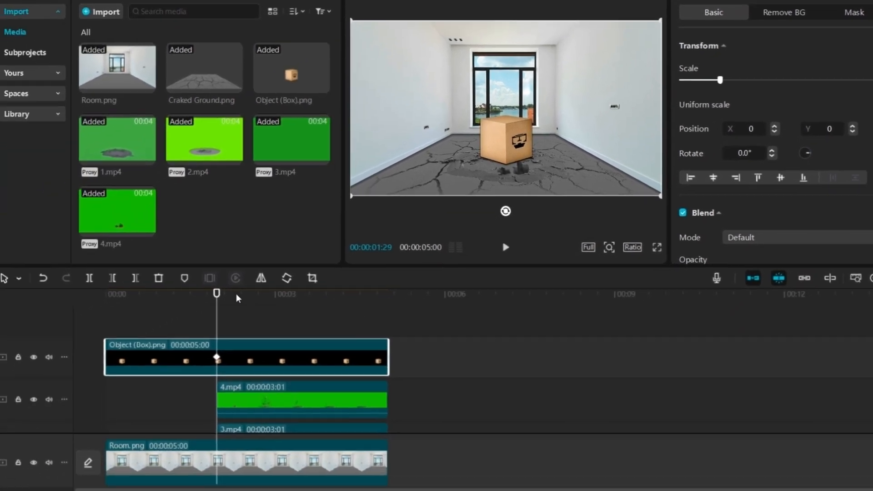
# At 00:00:01:00, raise the box above the frame to position Y 1820
pyautogui.moveTo(67, 378); pyautogui.dragTo(56, 379)
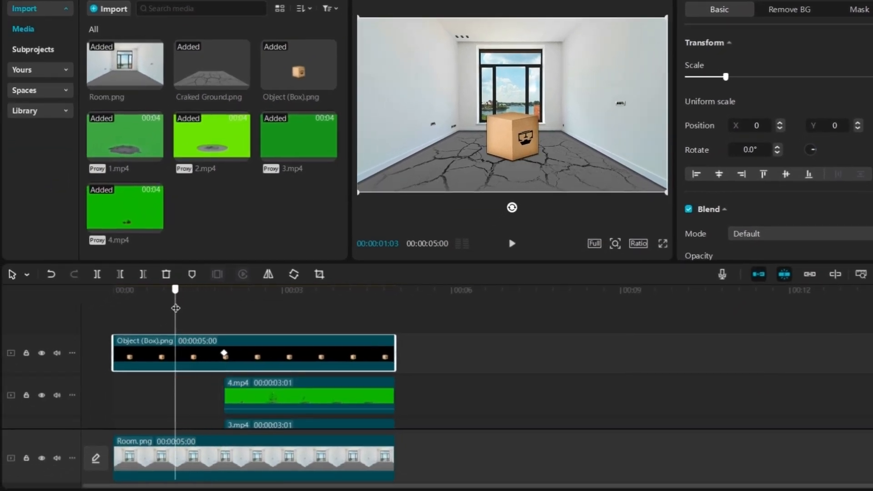
pyautogui.moveTo(172, 311); pyautogui.dragTo(170, 312)
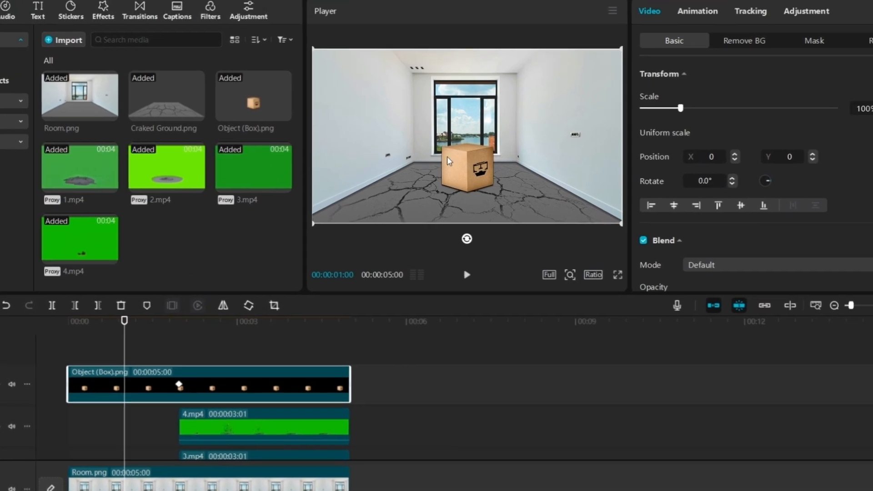
pyautogui.moveTo(462, 164); pyautogui.dragTo(458, 18)
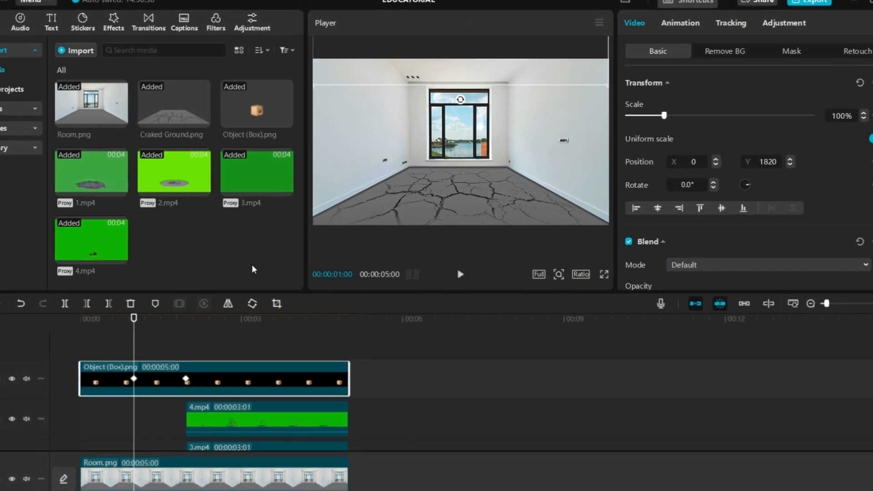
# Play back the falling-box animation and reselect the box clip
pyautogui.click(48, 388)
pyautogui.press('space')
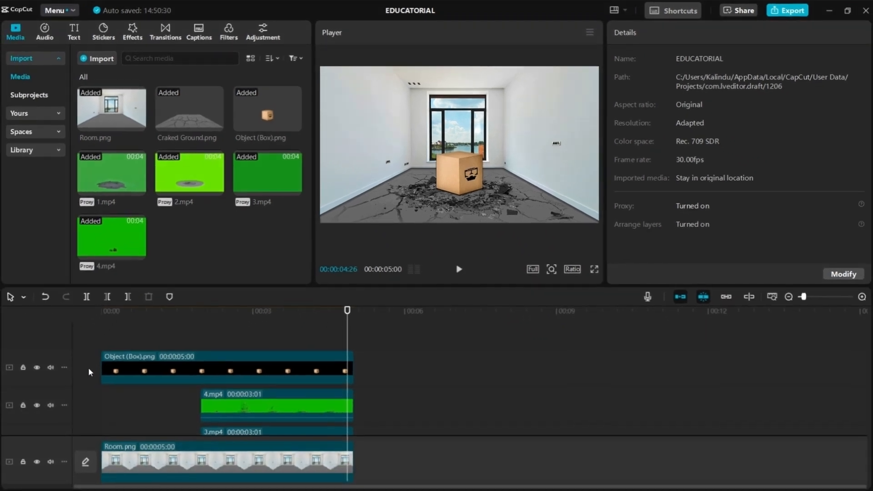
pyautogui.click(144, 362)
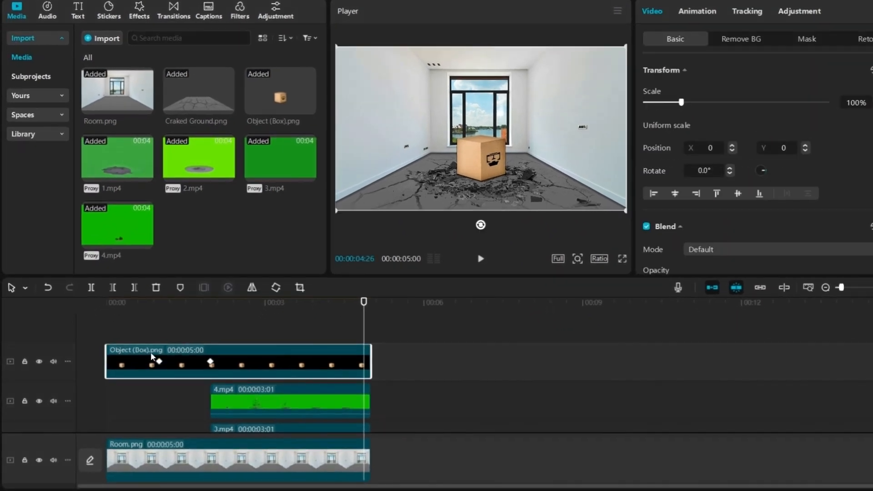
# Open the box clip's keyframe graph and delete its X position keyframes
pyautogui.rightClick(144, 363)
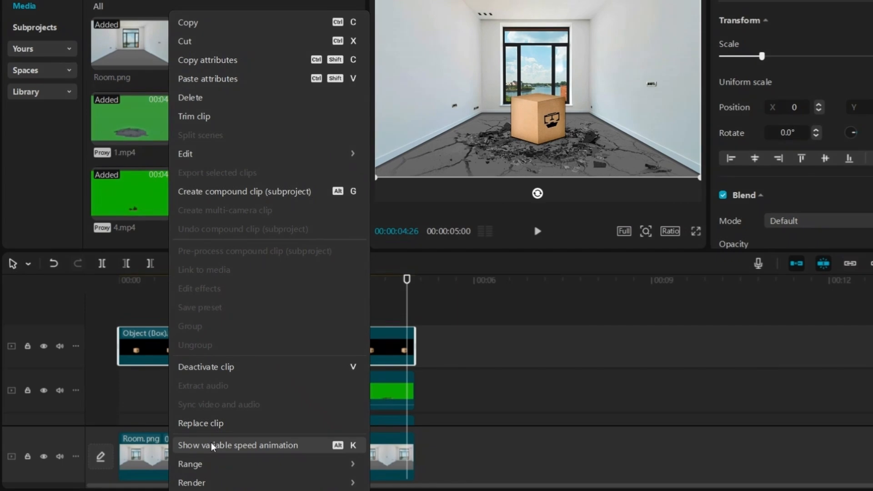
pyautogui.click(212, 448)
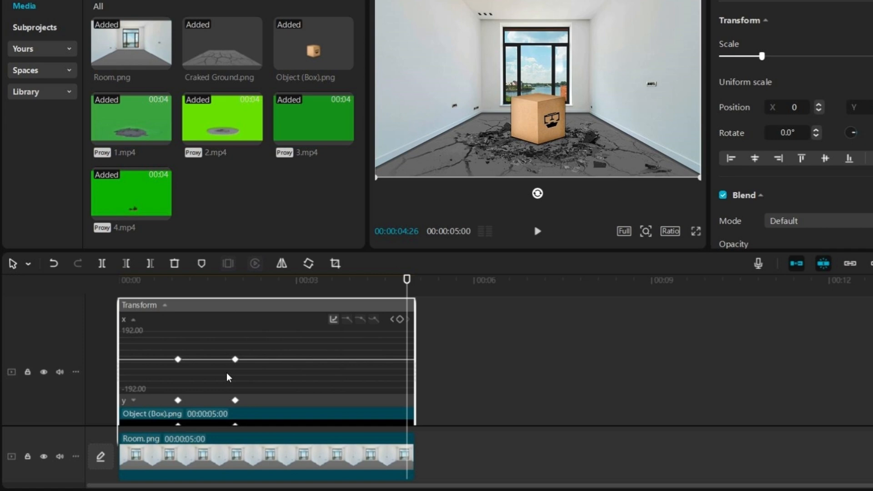
pyautogui.moveTo(273, 385); pyautogui.dragTo(171, 349)
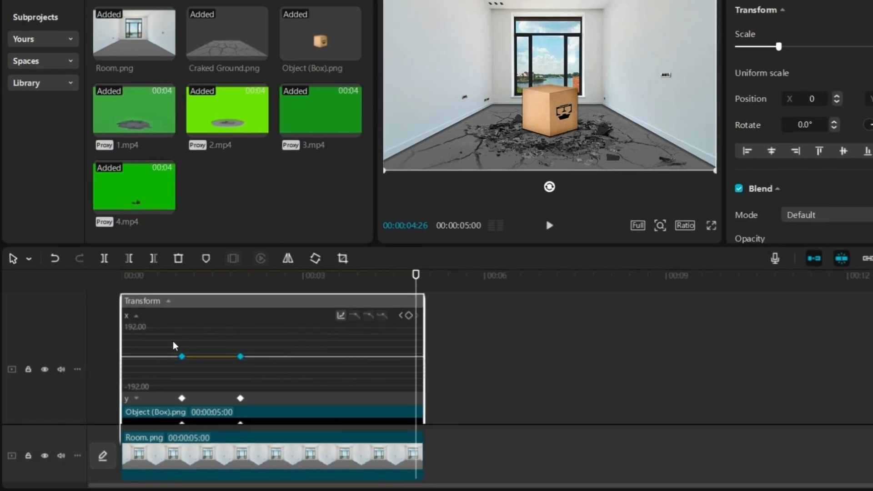
pyautogui.press('Delete')
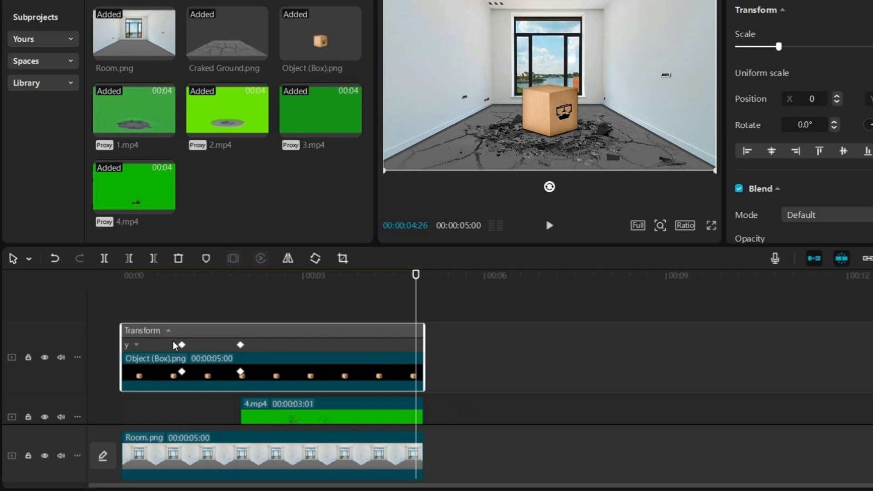
# Apply the Rebound In preset curve to the box's Y position keyframes
pyautogui.click(213, 347)
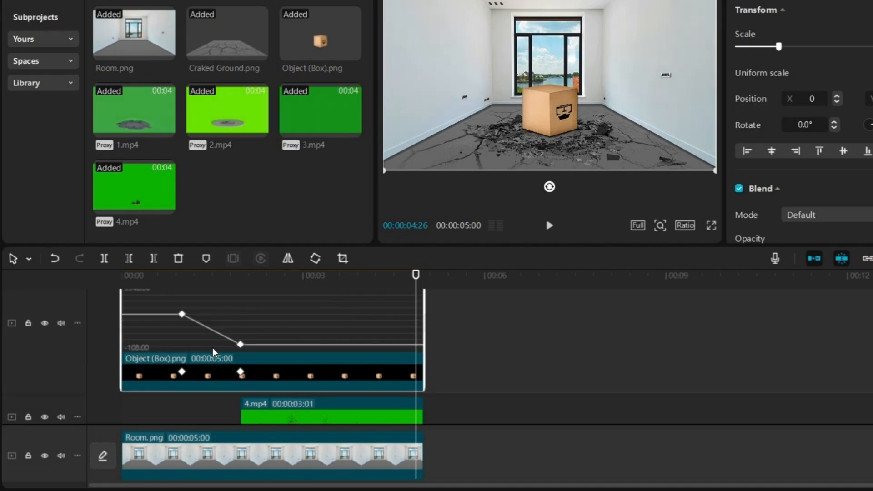
pyautogui.moveTo(164, 344); pyautogui.dragTo(251, 403)
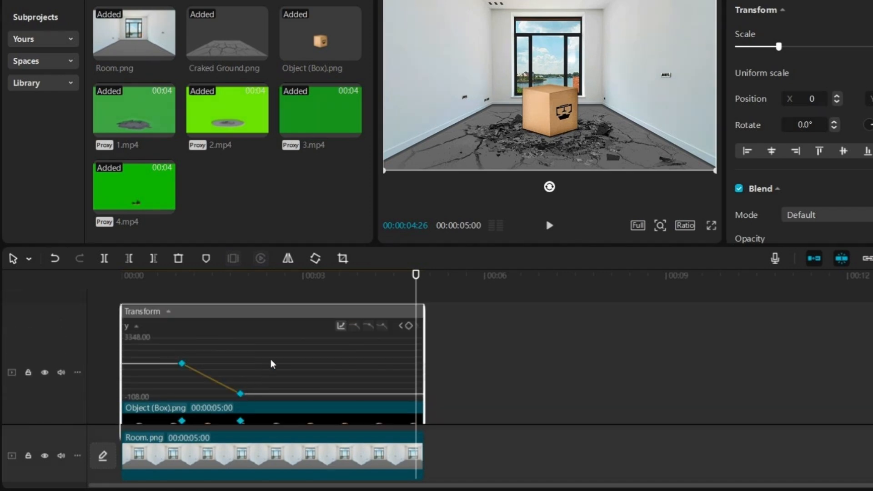
pyautogui.click(340, 326)
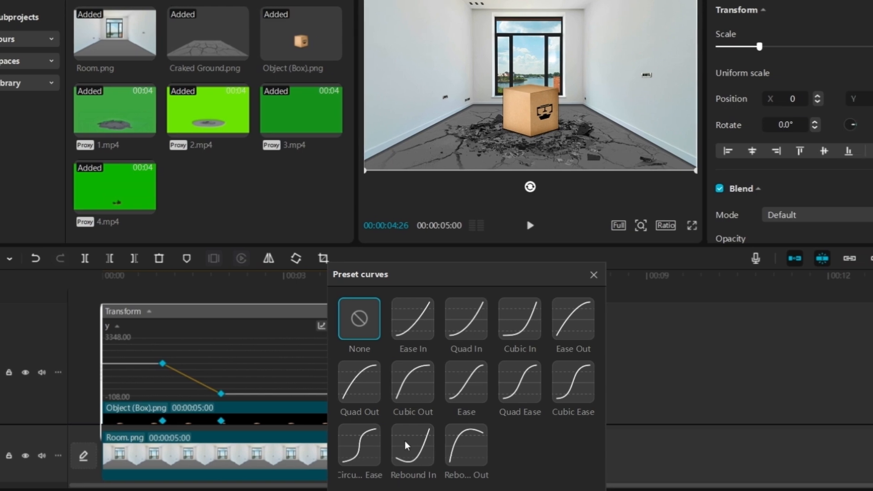
pyautogui.click(406, 444)
pyautogui.click(593, 275)
# Play back the fall and reshape the Y position curve's bezier handles for a sharper drop
pyautogui.click(82, 373)
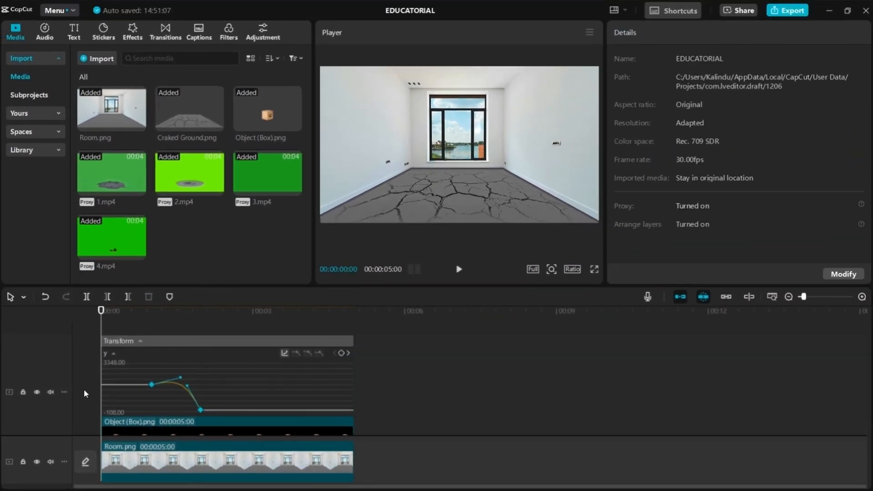
pyautogui.press('space')
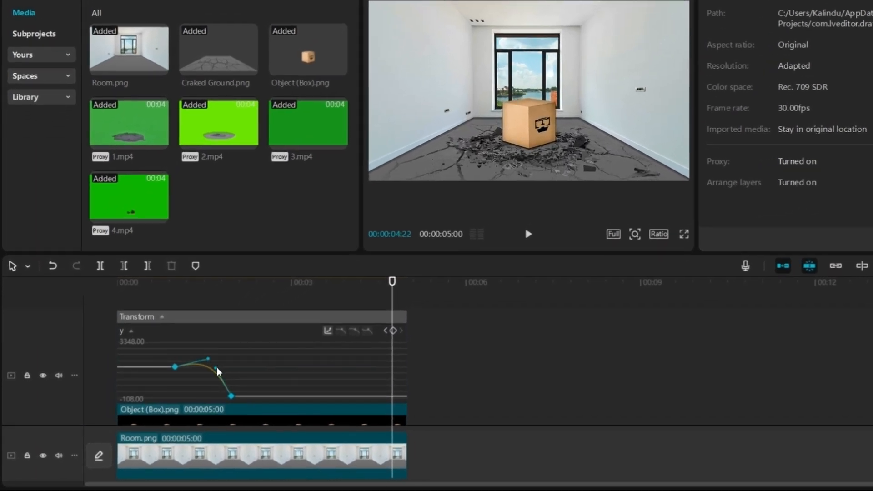
pyautogui.moveTo(187, 385); pyautogui.dragTo(197, 385)
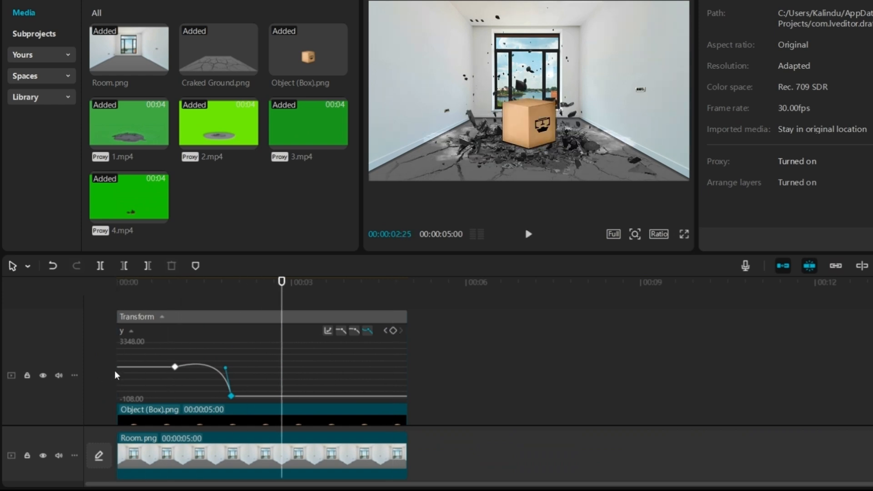
pyautogui.moveTo(226, 367); pyautogui.dragTo(209, 360)
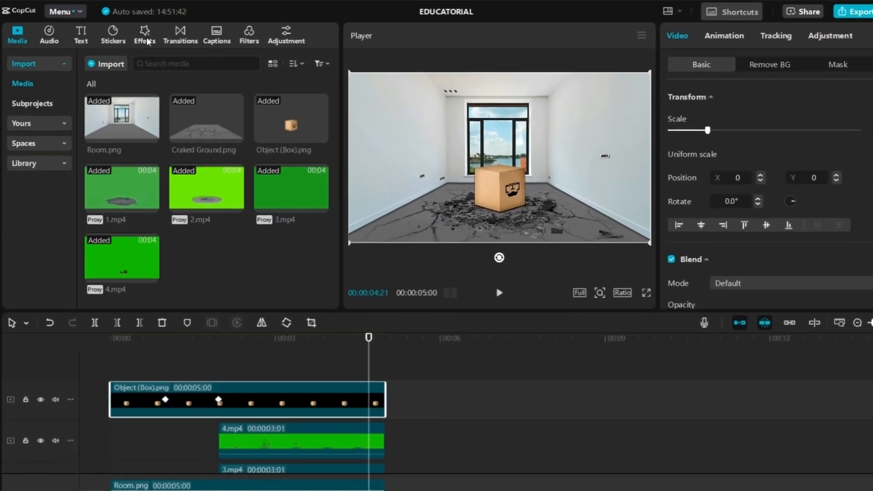
# Add the Shake video effect on a track above the box, starting at about 2 seconds
pyautogui.click(133, 32)
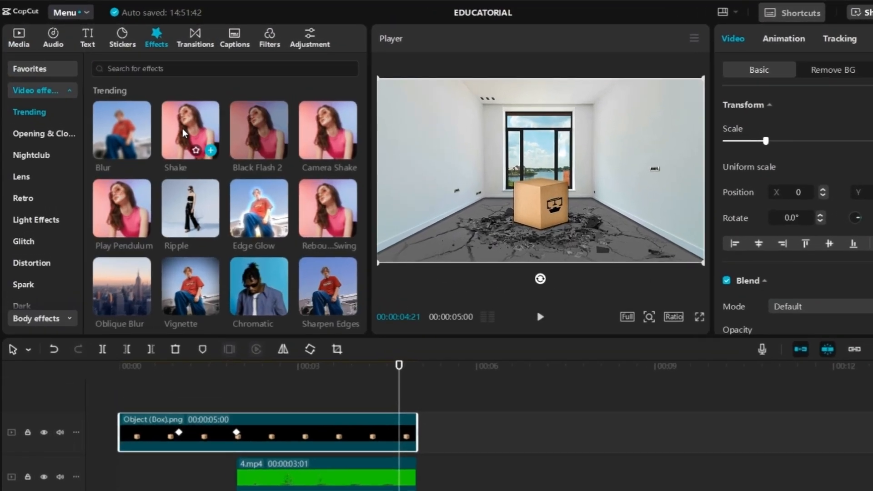
pyautogui.moveTo(184, 132); pyautogui.dragTo(235, 402)
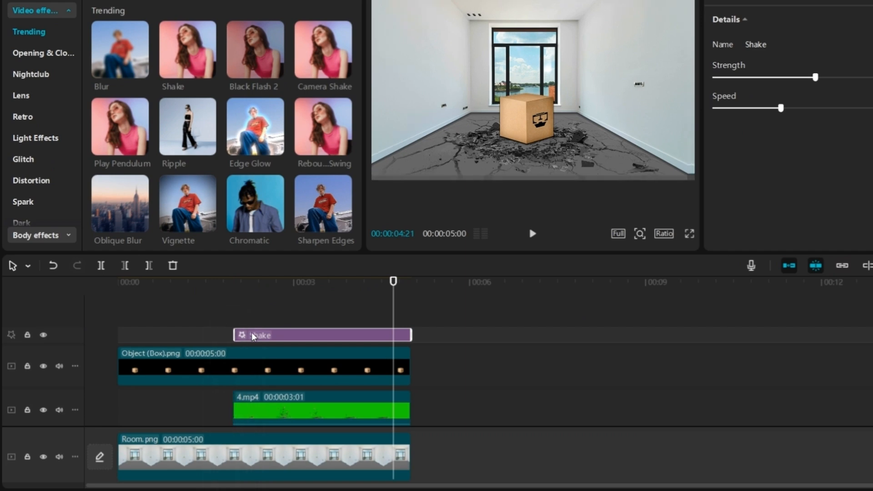
# At 00:00:01:29, add a Strength keyframe to the Shake effect and set Strength to 0
pyautogui.click(234, 283)
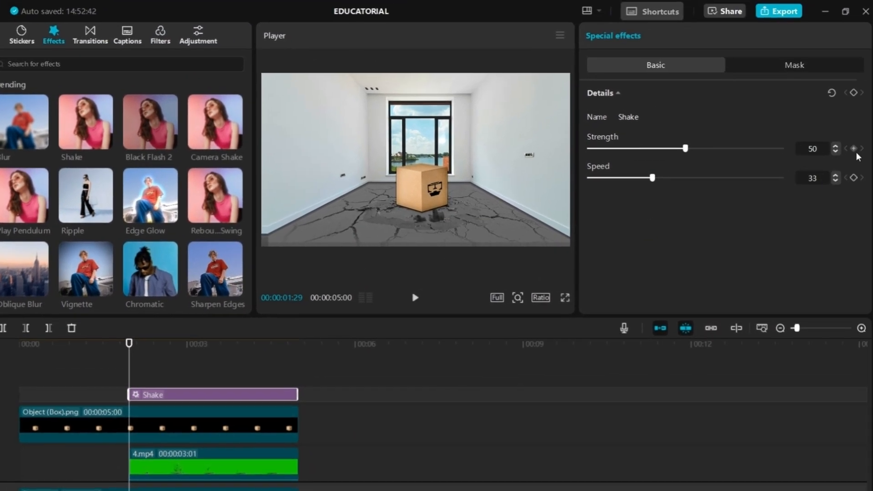
pyautogui.click(852, 148)
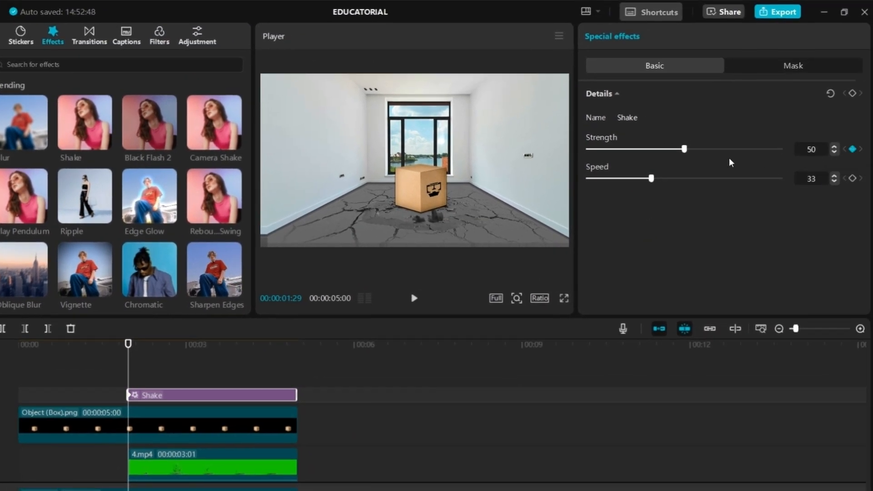
pyautogui.moveTo(681, 154); pyautogui.dragTo(594, 167)
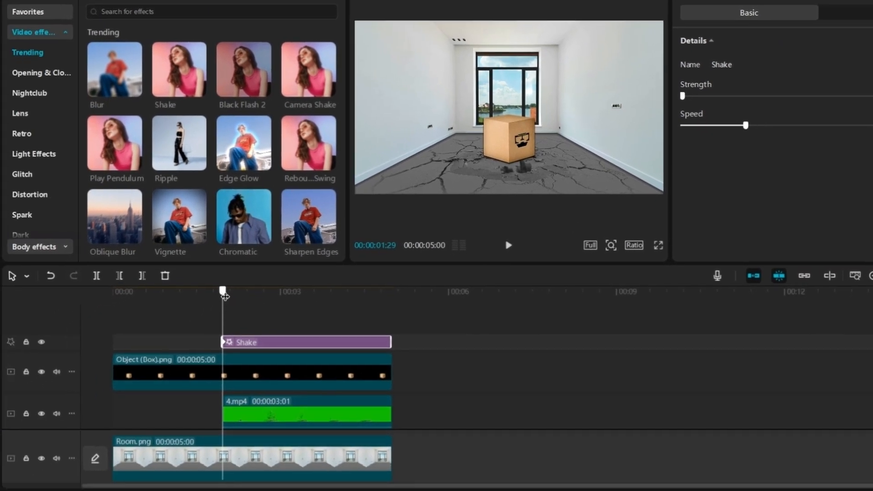
# At 00:00:02:03, raise the Shake effect's Strength slightly with a new keyframe
pyautogui.moveTo(225, 296); pyautogui.dragTo(231, 299)
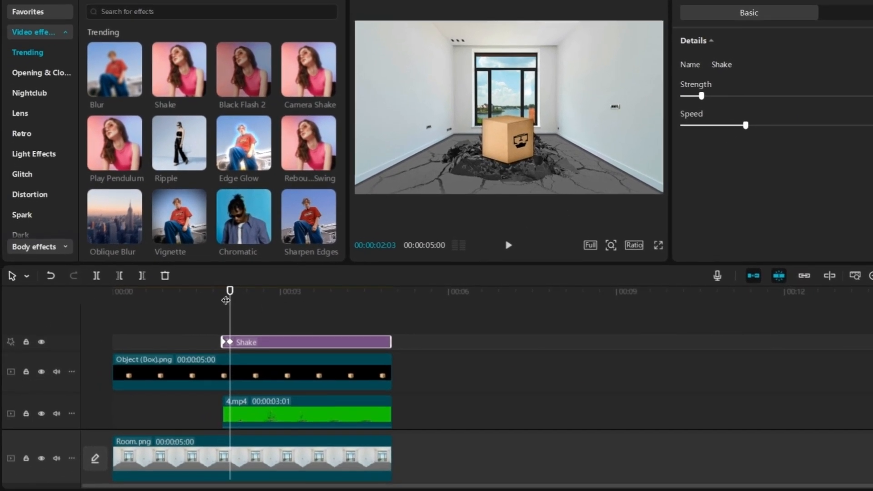
pyautogui.moveTo(136, 352); pyautogui.dragTo(150, 352)
# At 00:00:02:20, set the Shake effect's Strength back to 0
pyautogui.moveTo(244, 299); pyautogui.dragTo(261, 299)
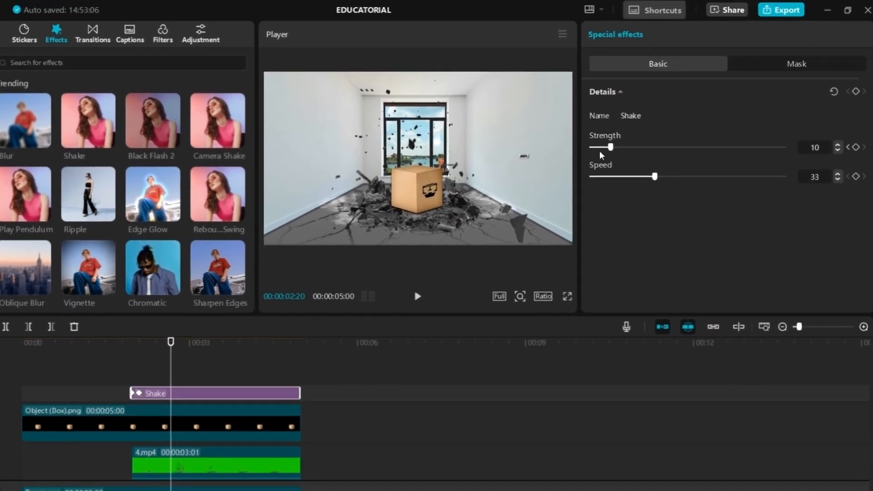
pyautogui.moveTo(661, 118); pyautogui.dragTo(649, 120)
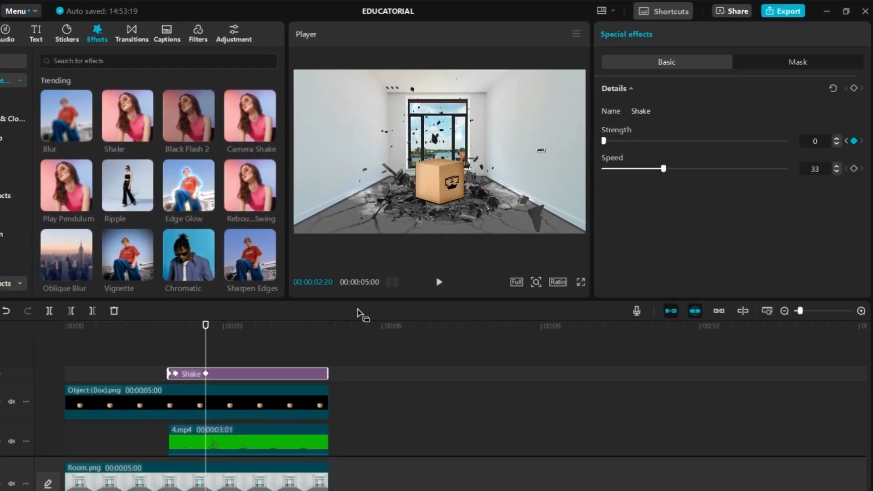
# Play the composite back from the beginning to review the shake
pyautogui.moveTo(167, 344); pyautogui.dragTo(19, 386)
pyautogui.click(82, 369)
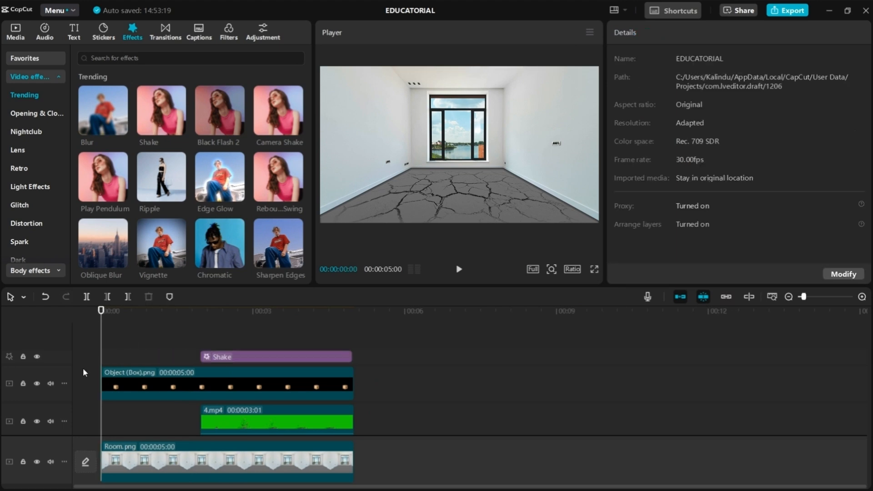
pyautogui.press('space')
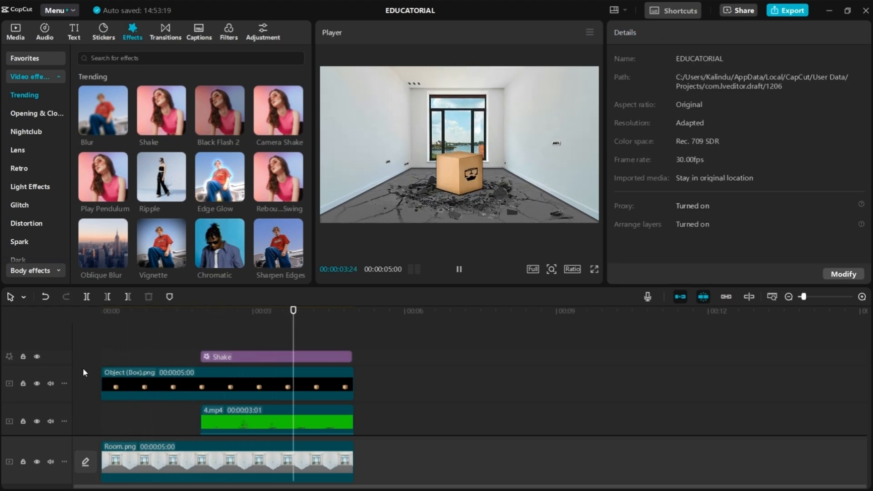
pyautogui.press('space')
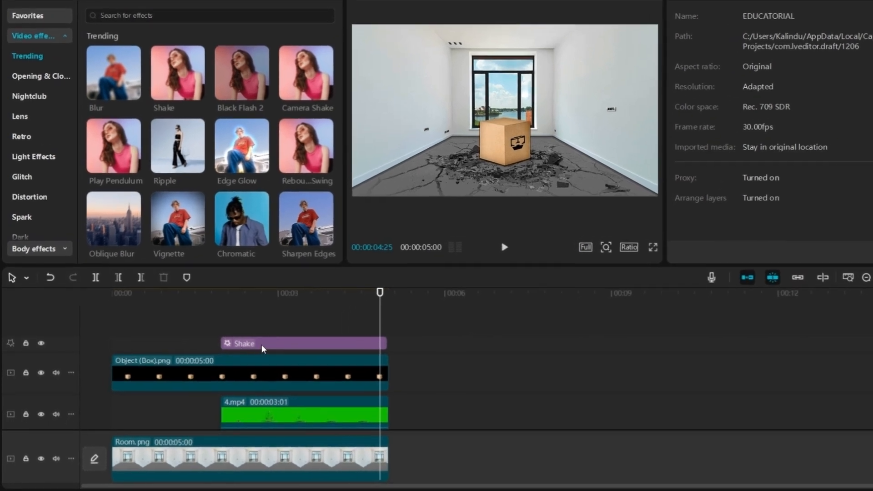
# Select the Shake effect, zoom into the timeline and replay the animation from the start
pyautogui.click(234, 357)
pyautogui.moveTo(261, 300); pyautogui.dragTo(222, 302)
pyautogui.press('space')
pyautogui.press('space')
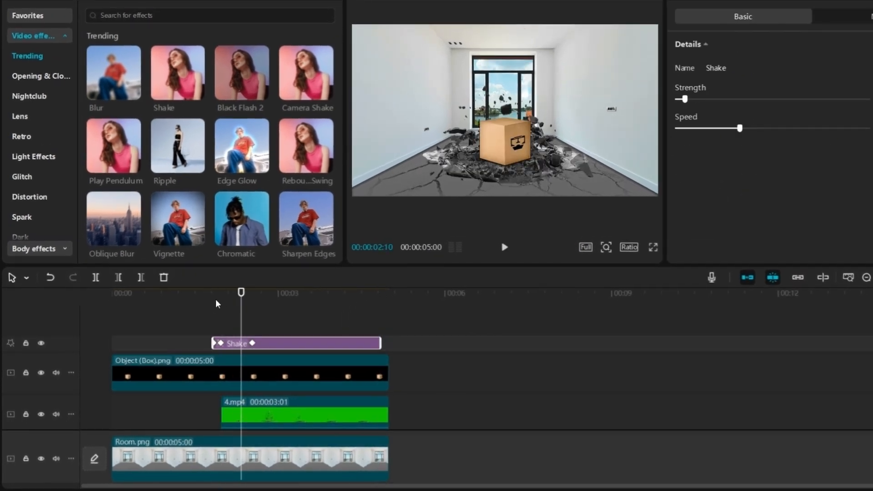
pyautogui.scroll(3, 216, 320)
pyautogui.moveTo(335, 347); pyautogui.dragTo(337, 345)
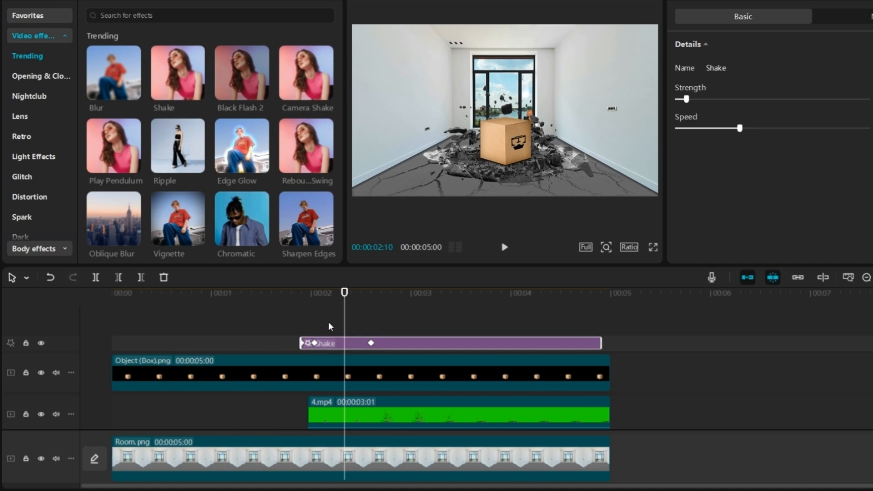
pyautogui.moveTo(314, 295); pyautogui.dragTo(114, 351)
pyautogui.click(95, 358)
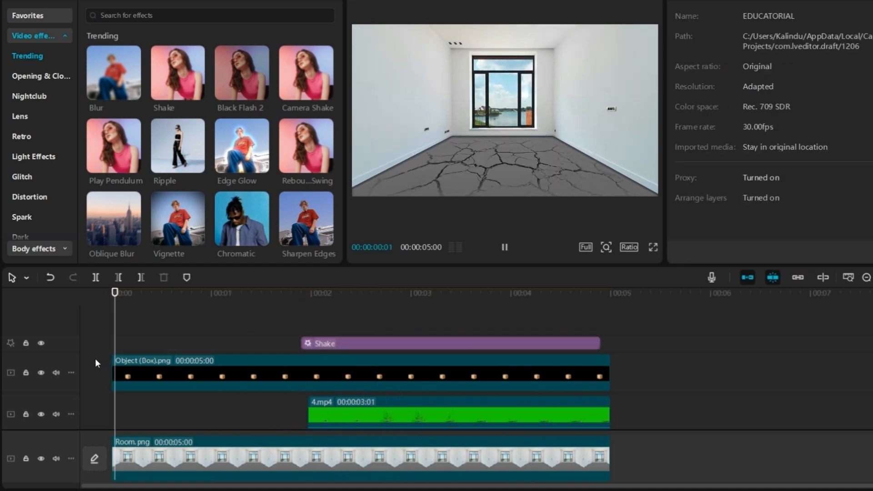
pyautogui.press('space')
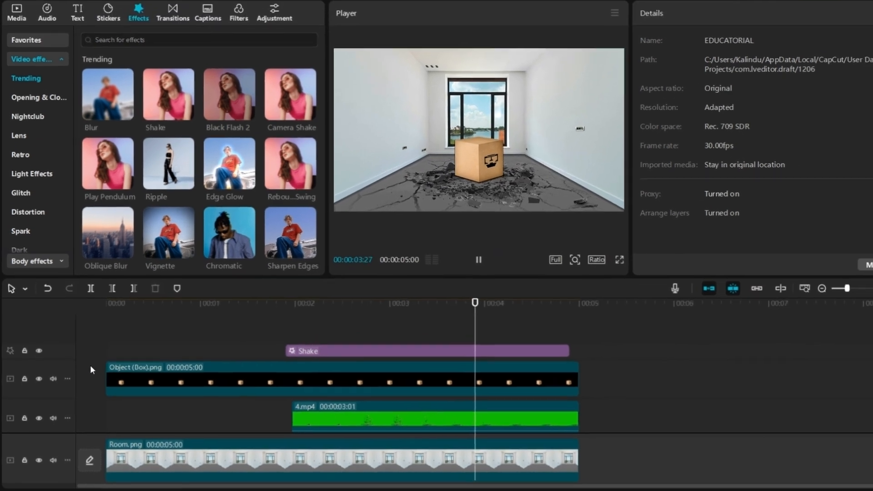
pyautogui.press('space')
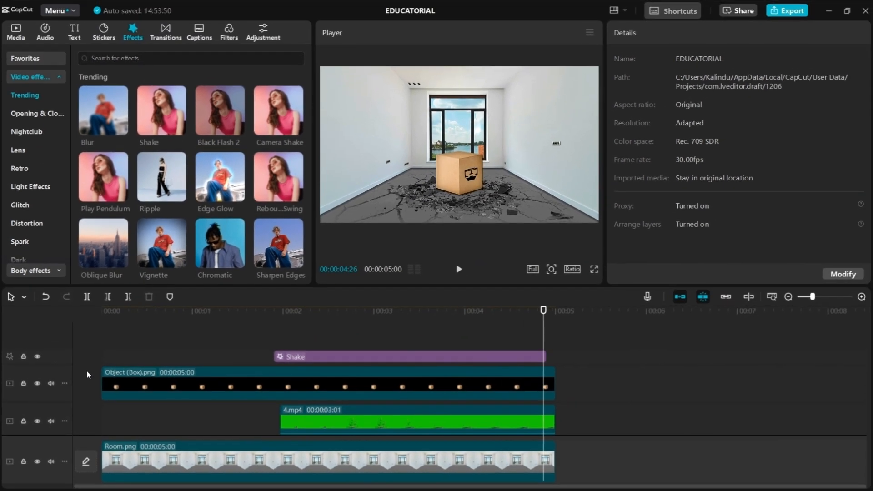
pyautogui.click(316, 423)
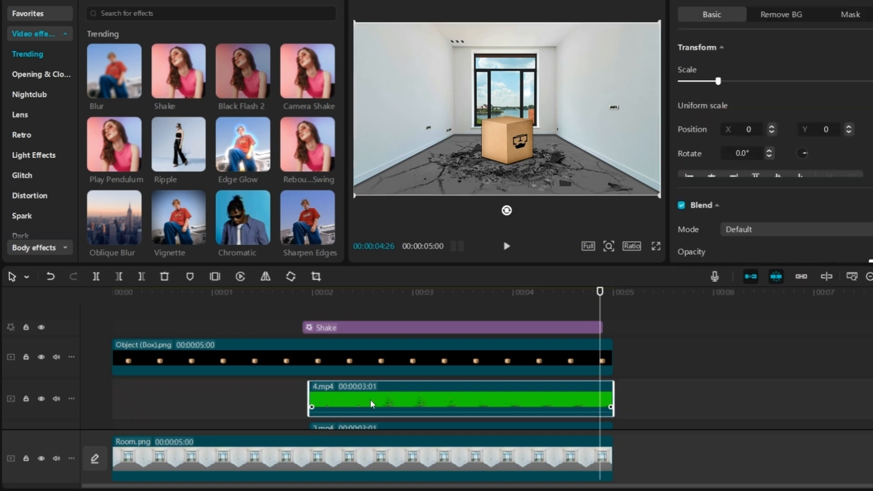
pyautogui.rightClick(370, 399)
pyautogui.click(435, 51)
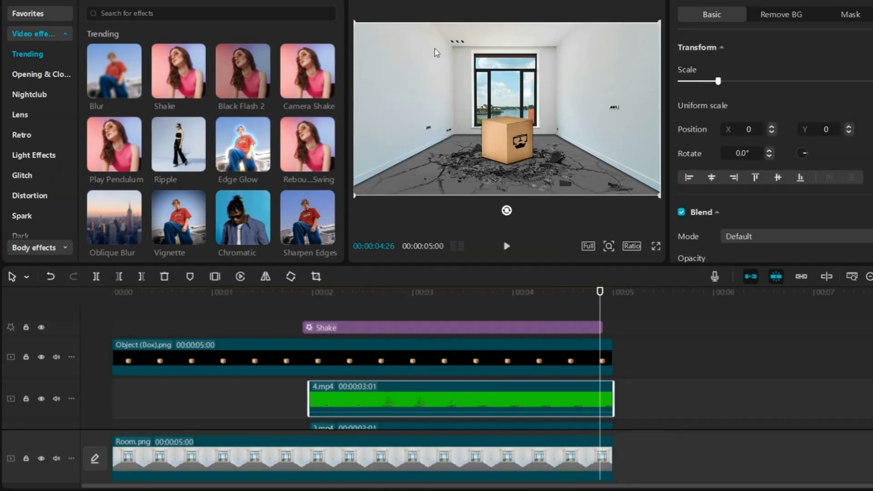
pyautogui.moveTo(334, 317); pyautogui.dragTo(311, 330)
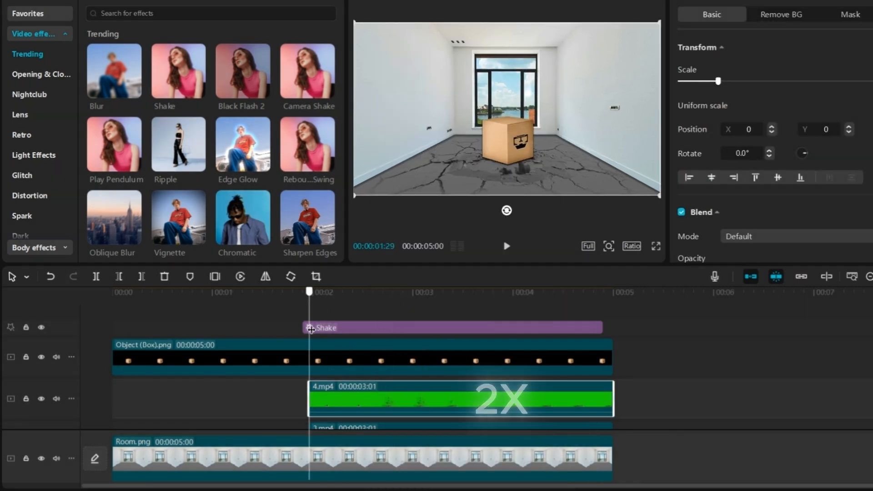
pyautogui.click(318, 318)
pyautogui.rightClick(318, 317)
pyautogui.click(342, 328)
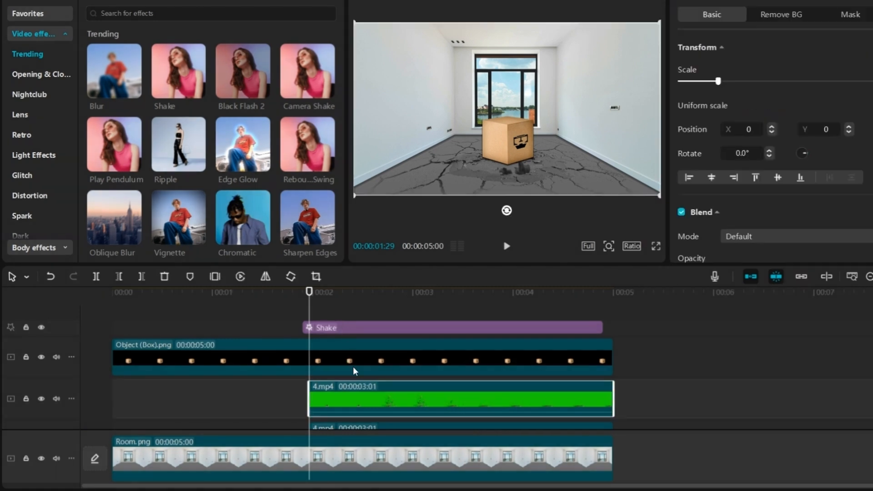
# Trim the start of Craked Ground.png so it begins at about 2 seconds, aligned with the debris clips
pyautogui.moveTo(364, 399); pyautogui.dragTo(414, 317)
pyautogui.moveTo(360, 350); pyautogui.dragTo(53, 382)
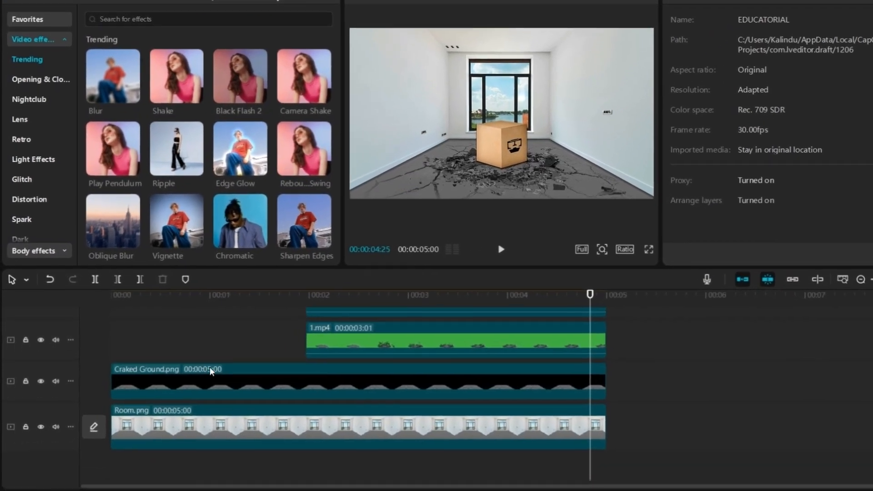
pyautogui.click(157, 387)
pyautogui.moveTo(114, 381); pyautogui.dragTo(157, 381)
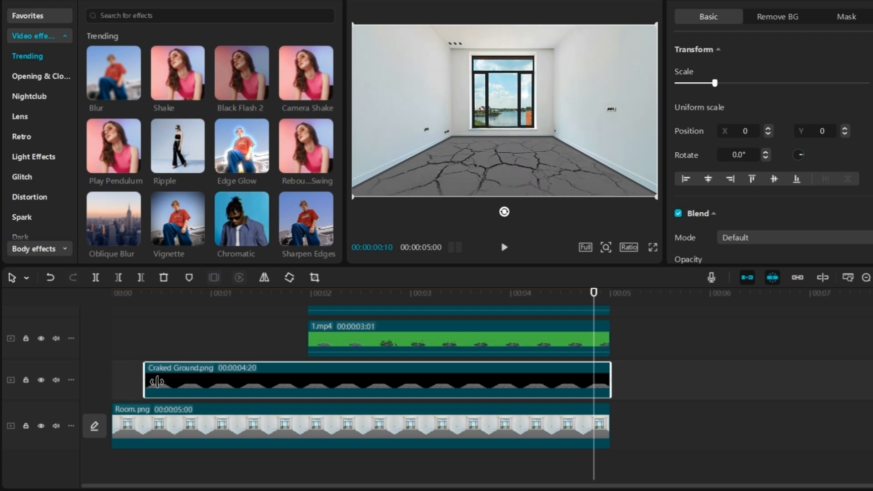
pyautogui.moveTo(306, 380); pyautogui.dragTo(307, 380)
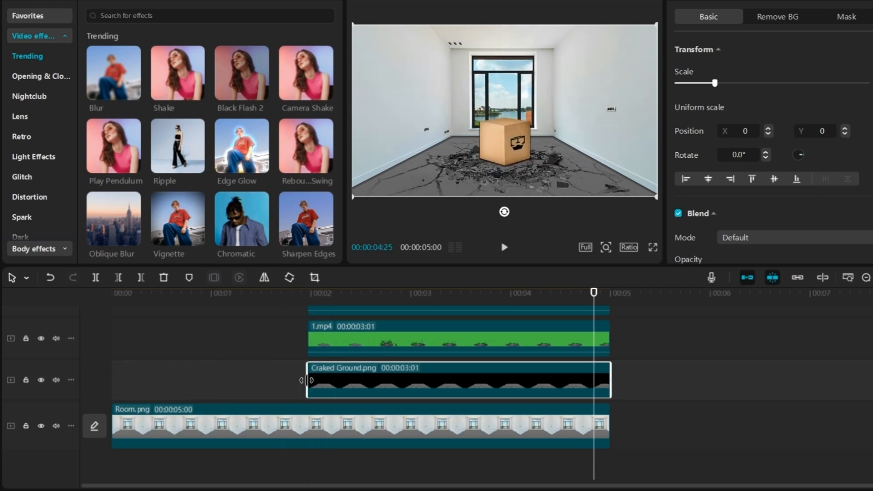
# Apply a Rectangle mask to Craked Ground.png and add a mask keyframe at 00:00:02:04
pyautogui.click(347, 295)
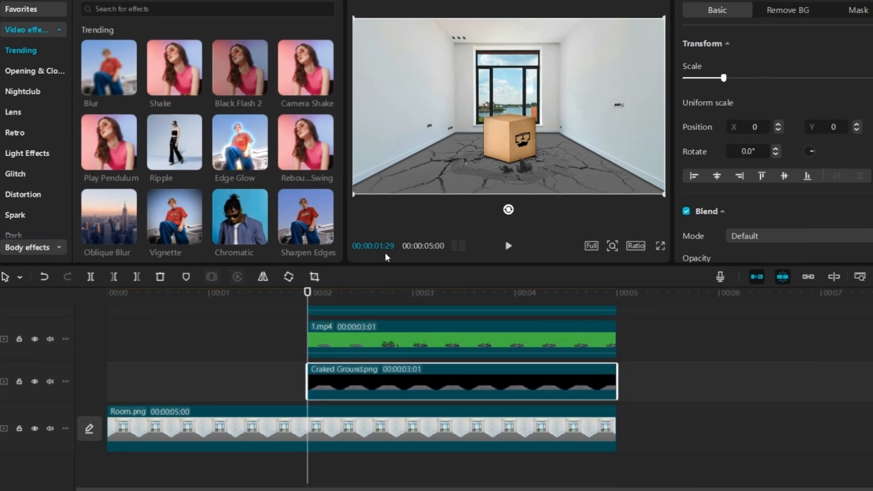
pyautogui.click(859, 10)
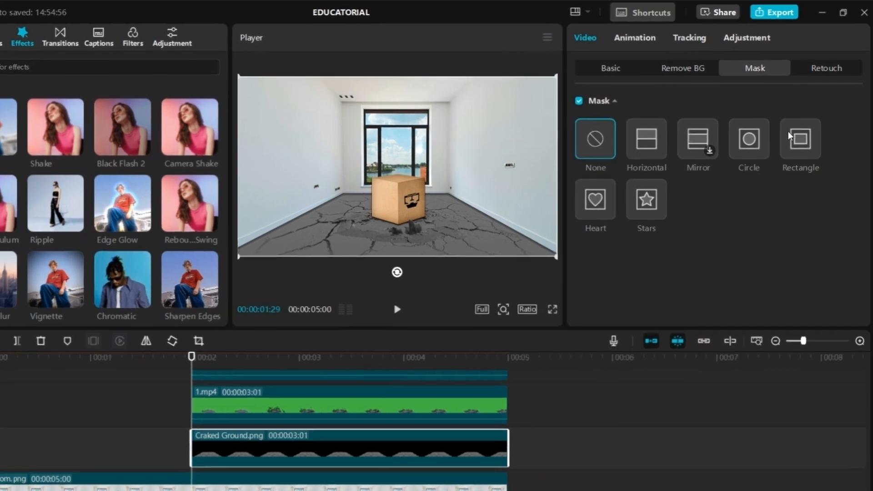
pyautogui.click(792, 138)
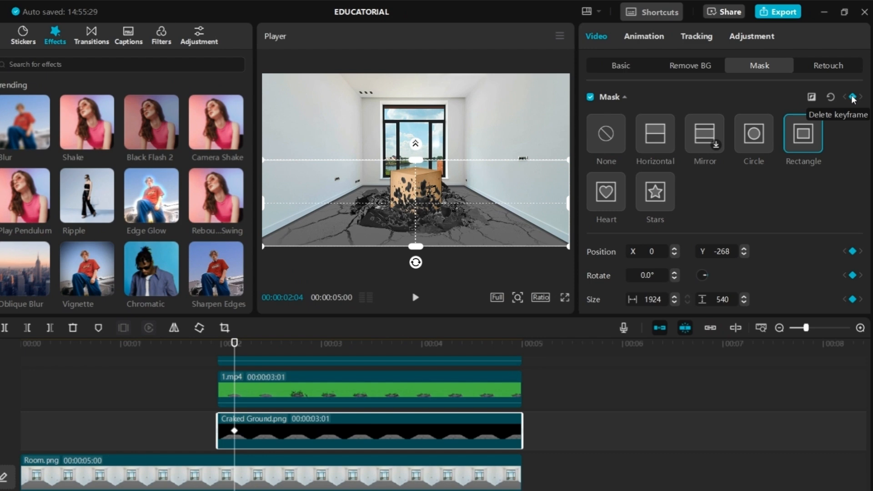
pyautogui.click(853, 97)
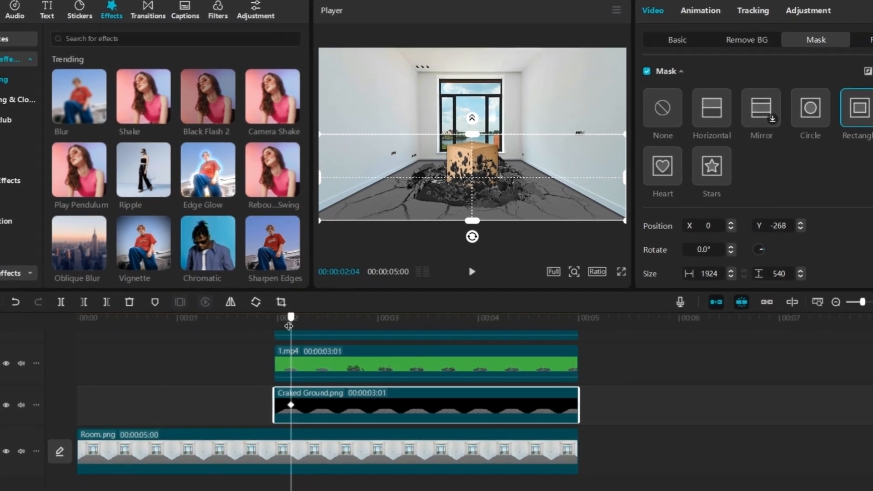
pyautogui.moveTo(236, 349); pyautogui.dragTo(222, 355)
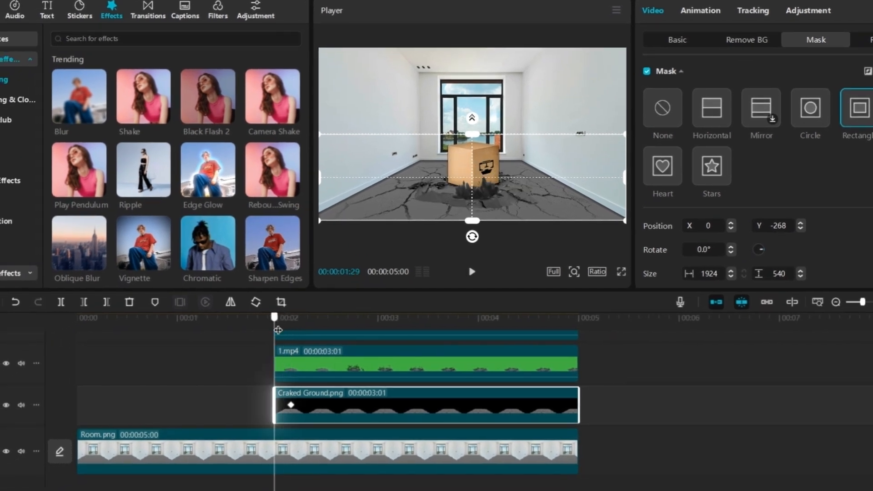